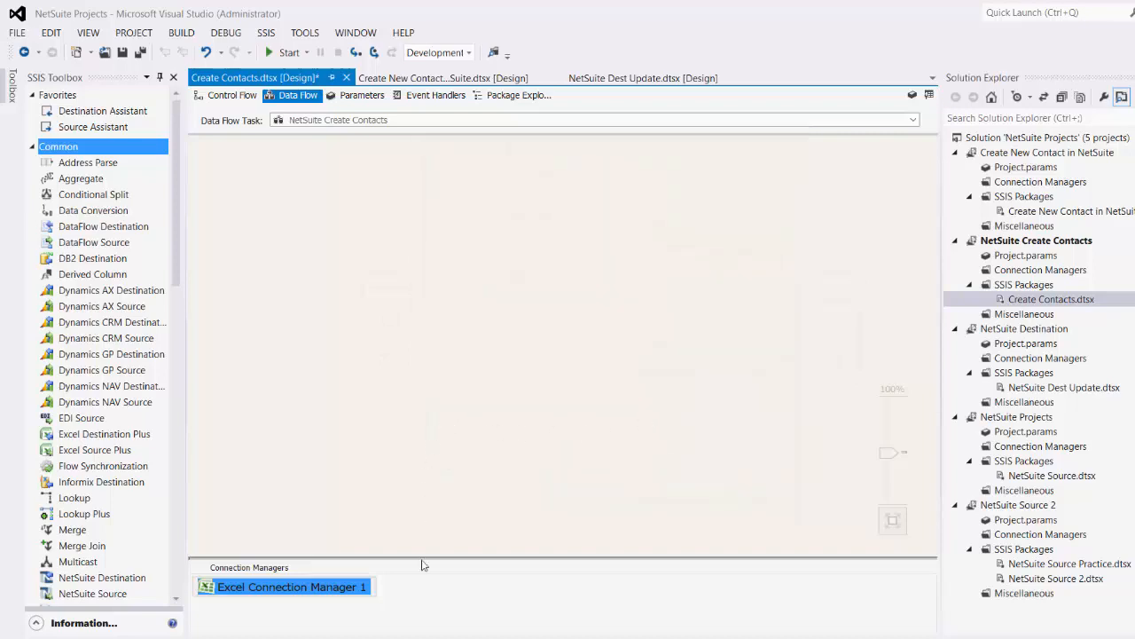
# Add a new NETSUITE connection manager to the package
pyautogui.rightClick(410, 601)
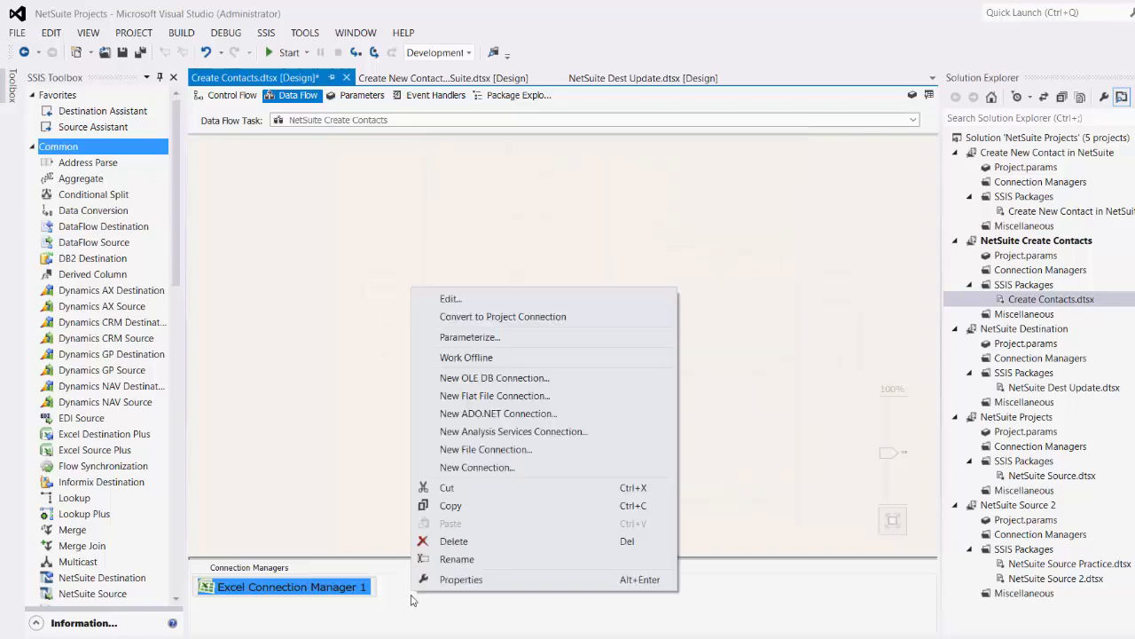
pyautogui.click(488, 466)
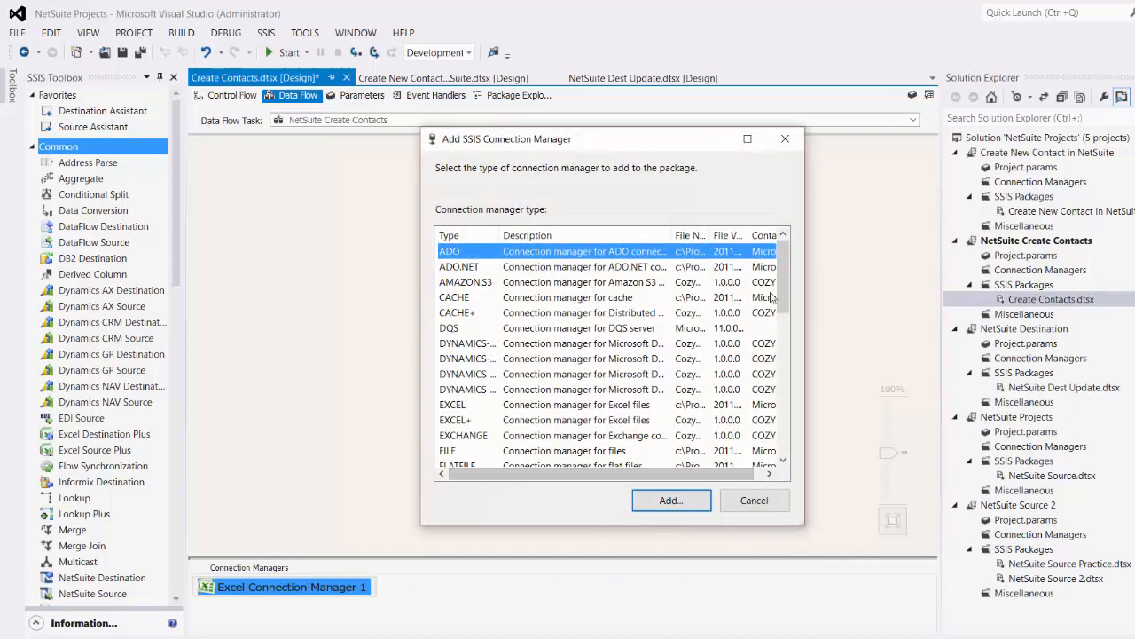
pyautogui.moveTo(782, 279); pyautogui.dragTo(819, 357)
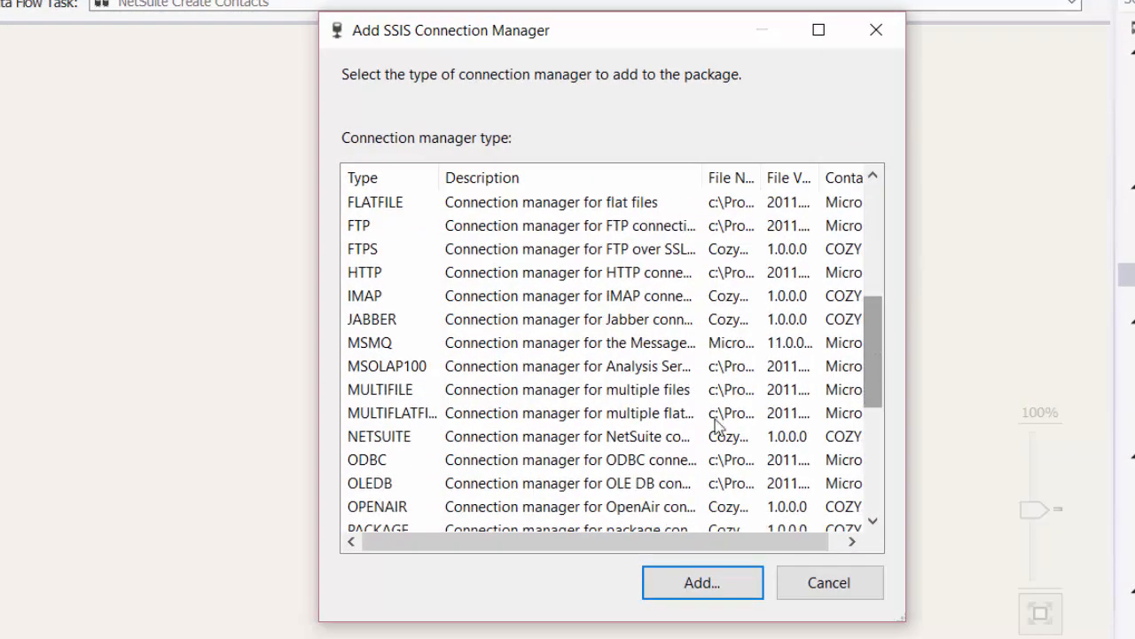
pyautogui.click(470, 443)
pyautogui.doubleClick(471, 444)
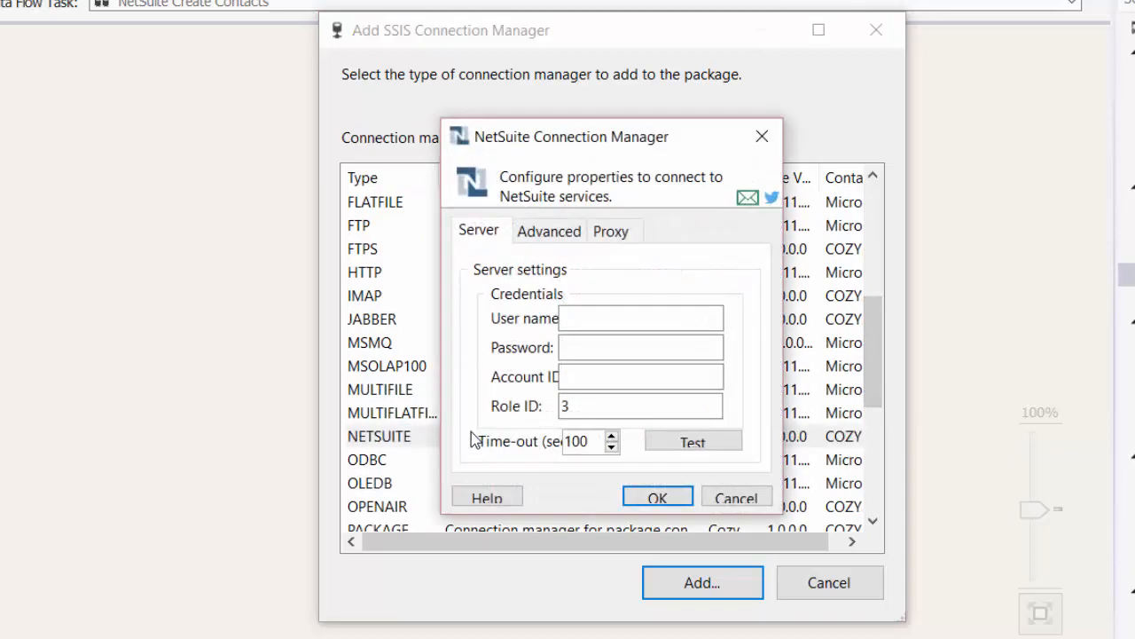
# Enter the NetSuite user e-mail, password and account ID, test successfully, and save the connection
pyautogui.click(565, 320)
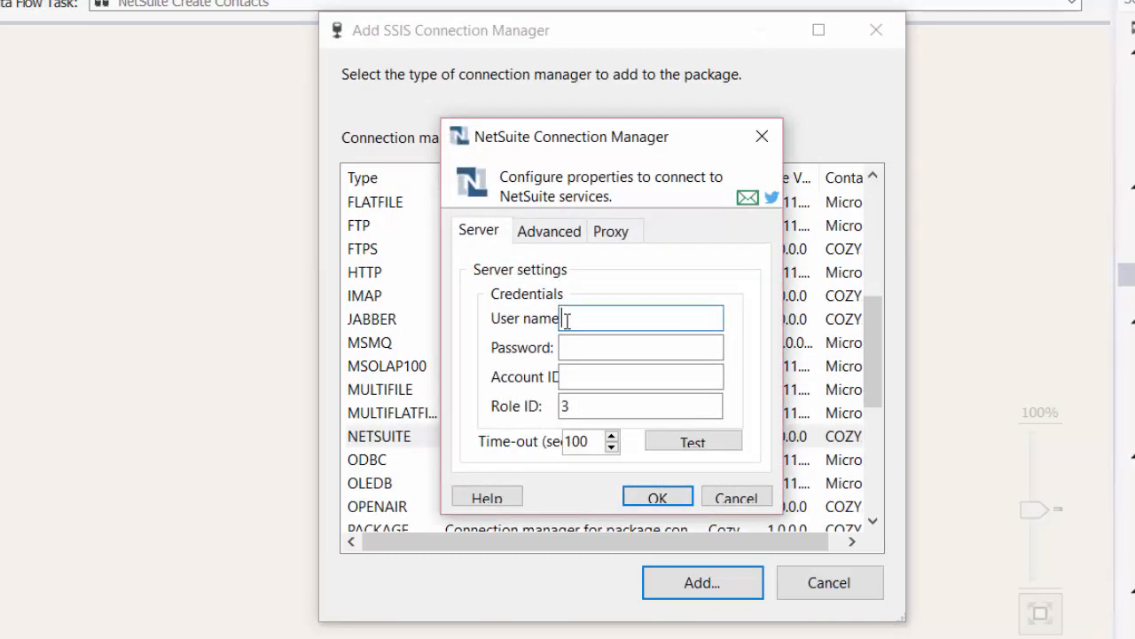
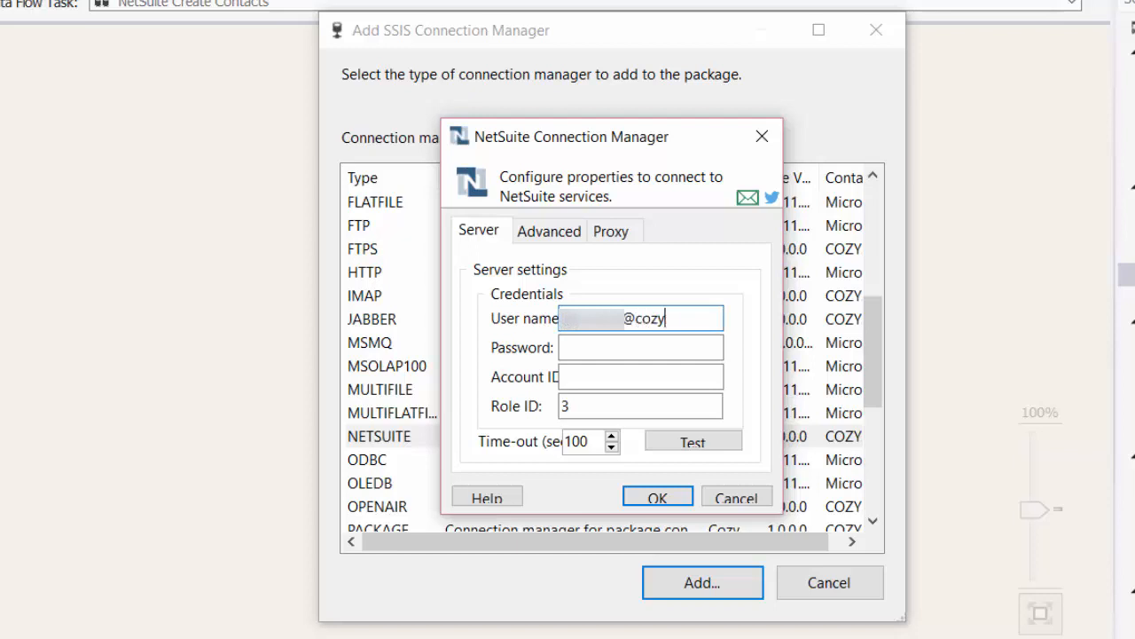
pyautogui.press('Tab')
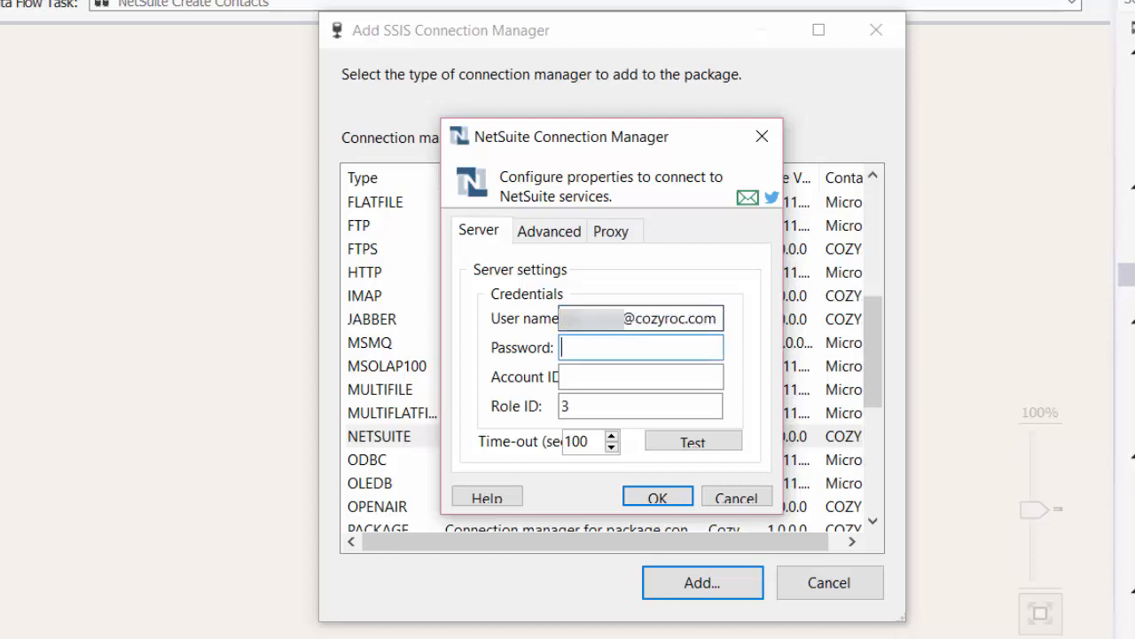
pyautogui.write('**********')
pyautogui.press('Tab')
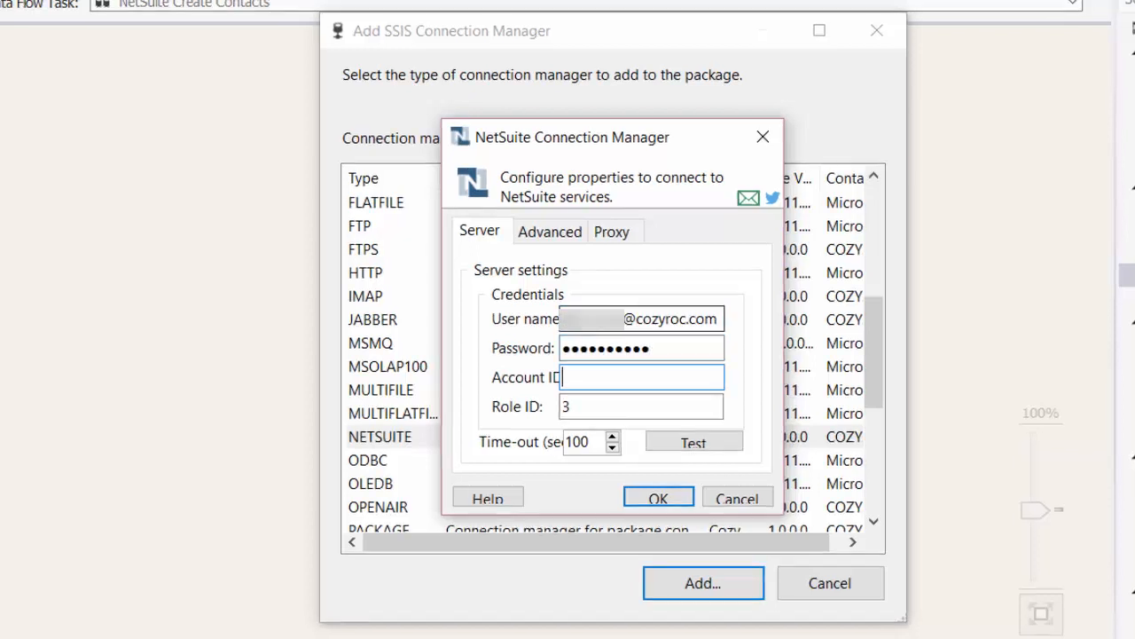
pyautogui.hotkey('ctrl', 'v')
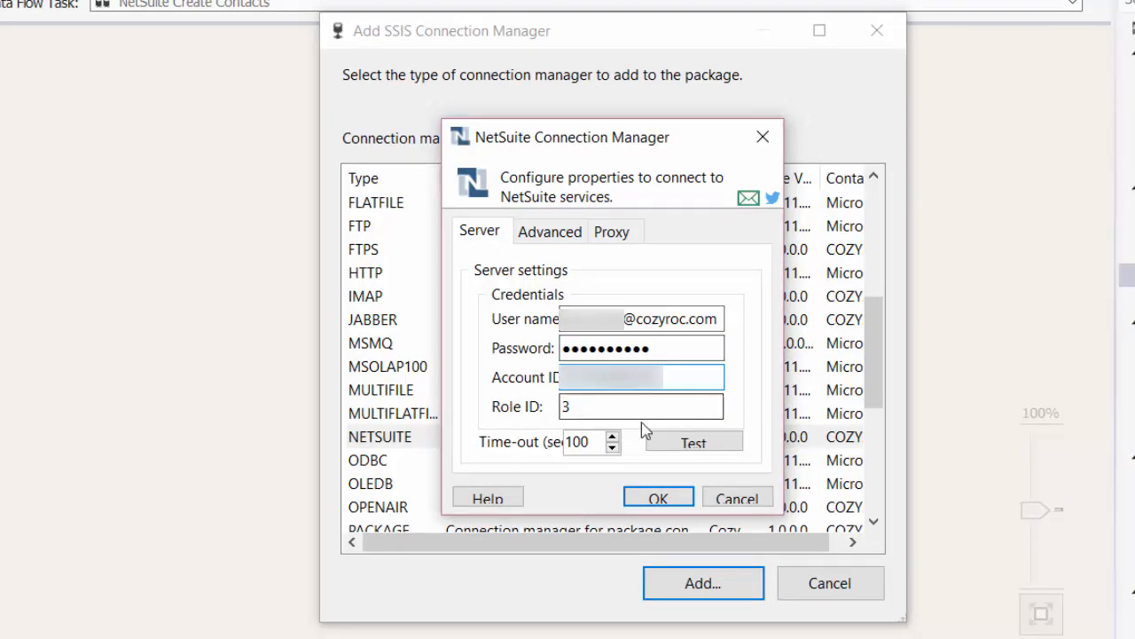
pyautogui.click(685, 442)
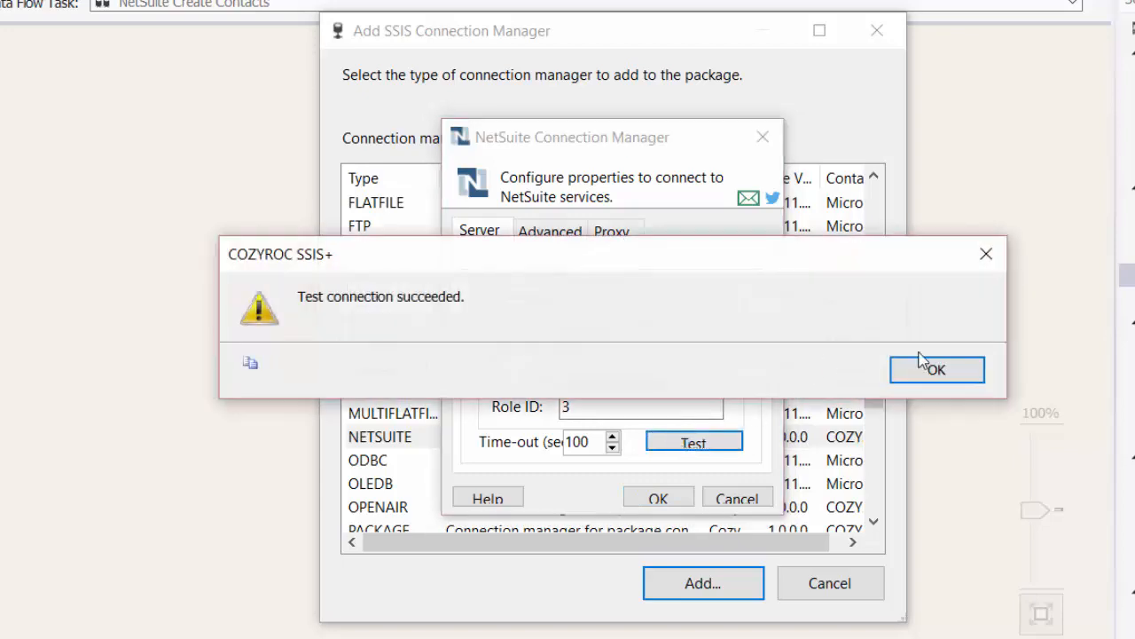
pyautogui.click(939, 377)
pyautogui.click(671, 499)
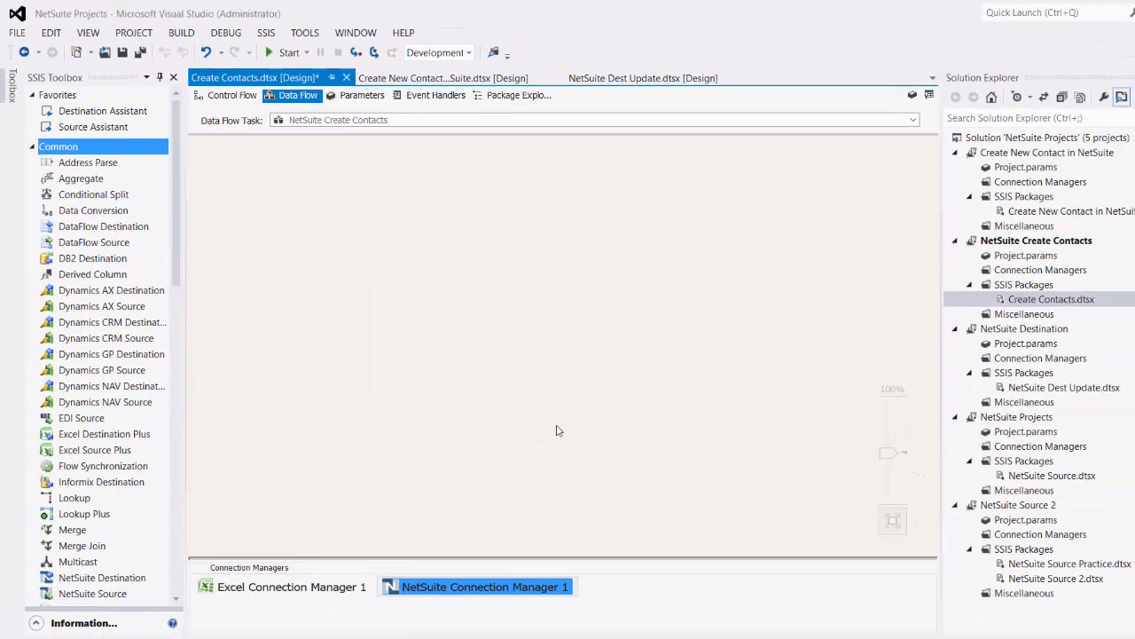
# Add an Excel Source Plus to the data flow and rename it 'Get Contacts'
pyautogui.moveTo(93, 451); pyautogui.dragTo(261, 188)
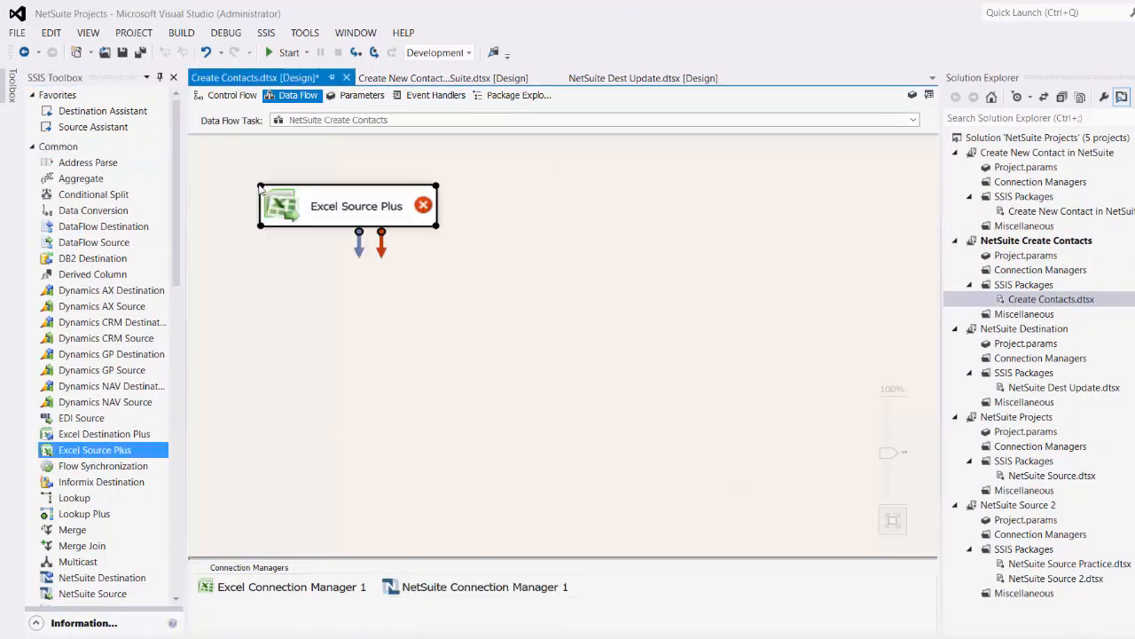
pyautogui.click(373, 210)
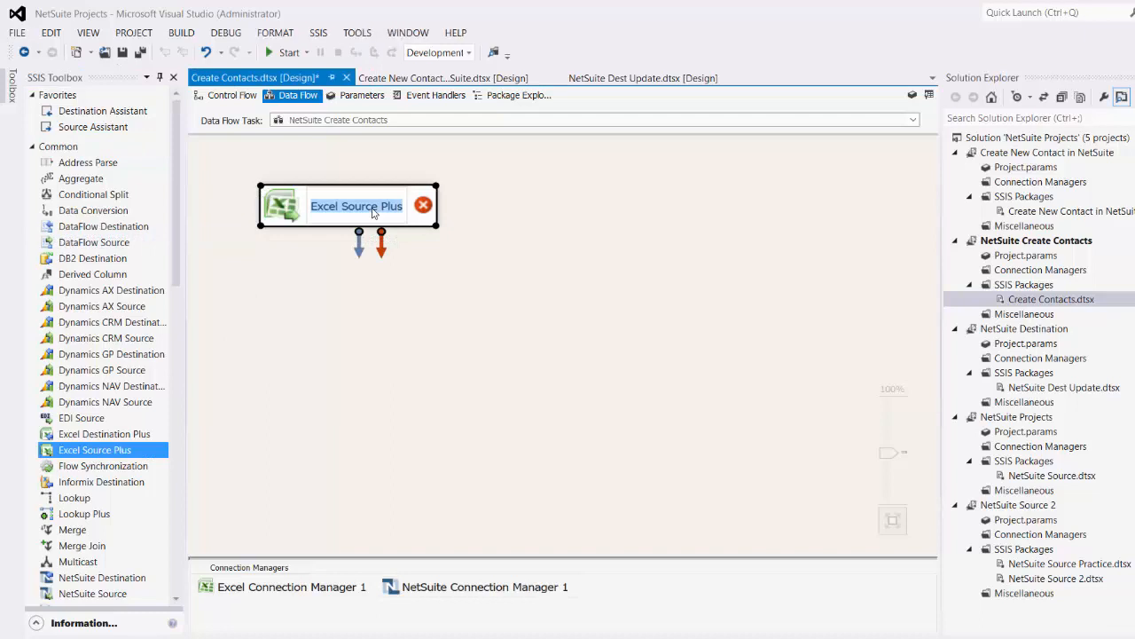
pyautogui.write('Get Contac')
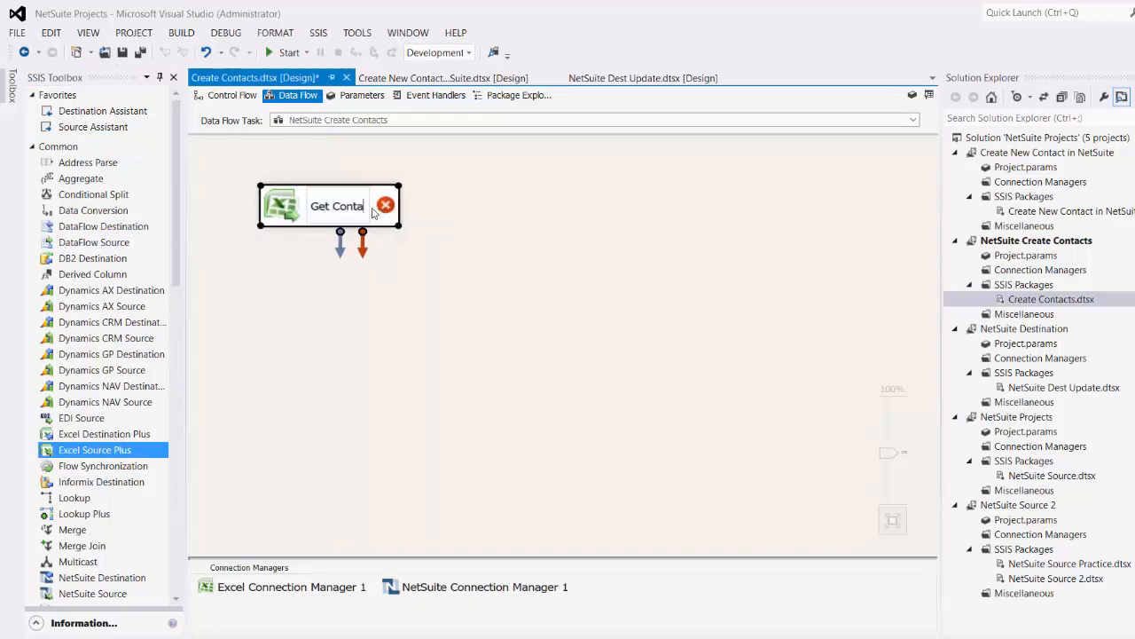
pyautogui.write('ts')
pyautogui.click(407, 256)
# Point Get Contacts at Excel Connection Manager 1 and the 'Create 6 Contacts' worksheet, checking its columns
pyautogui.doubleClick(373, 207)
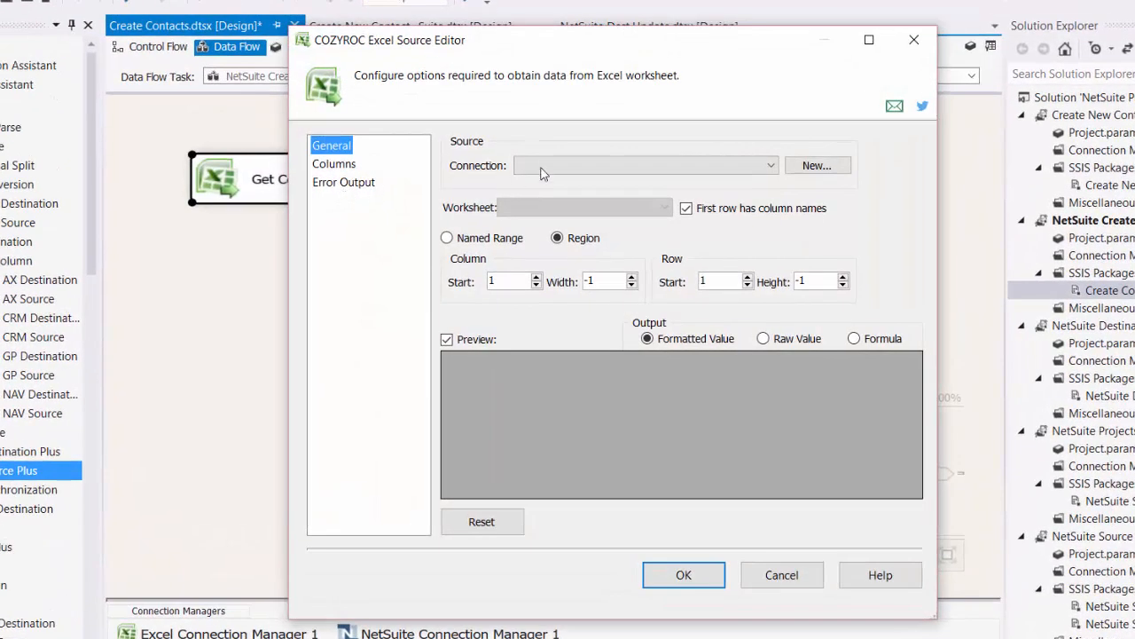
pyautogui.click(771, 166)
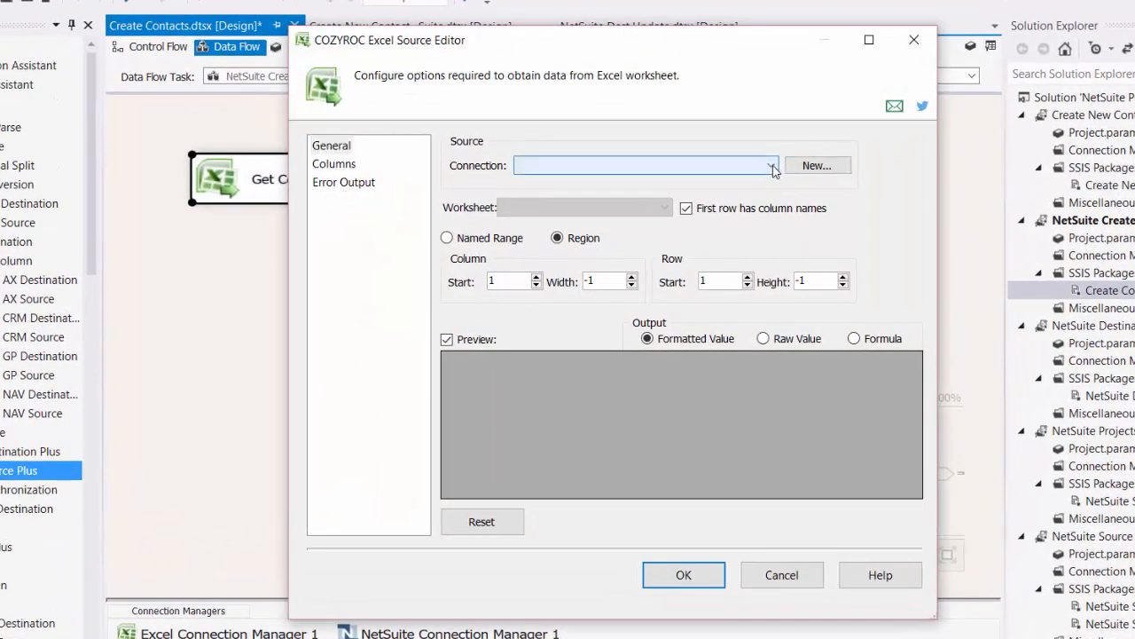
pyautogui.click(745, 183)
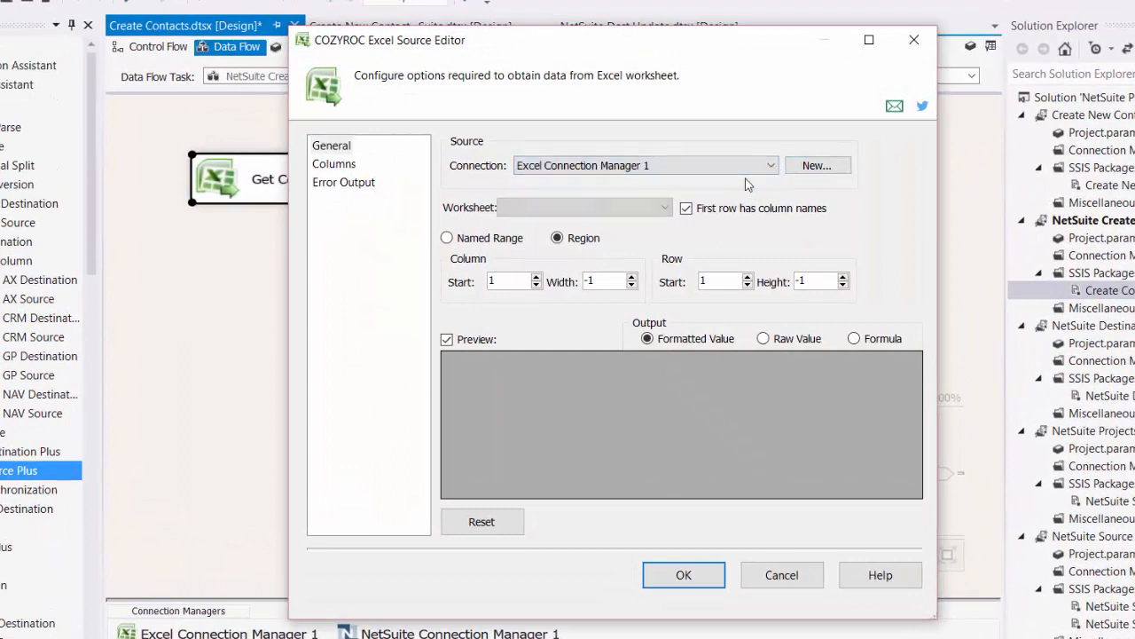
pyautogui.click(668, 209)
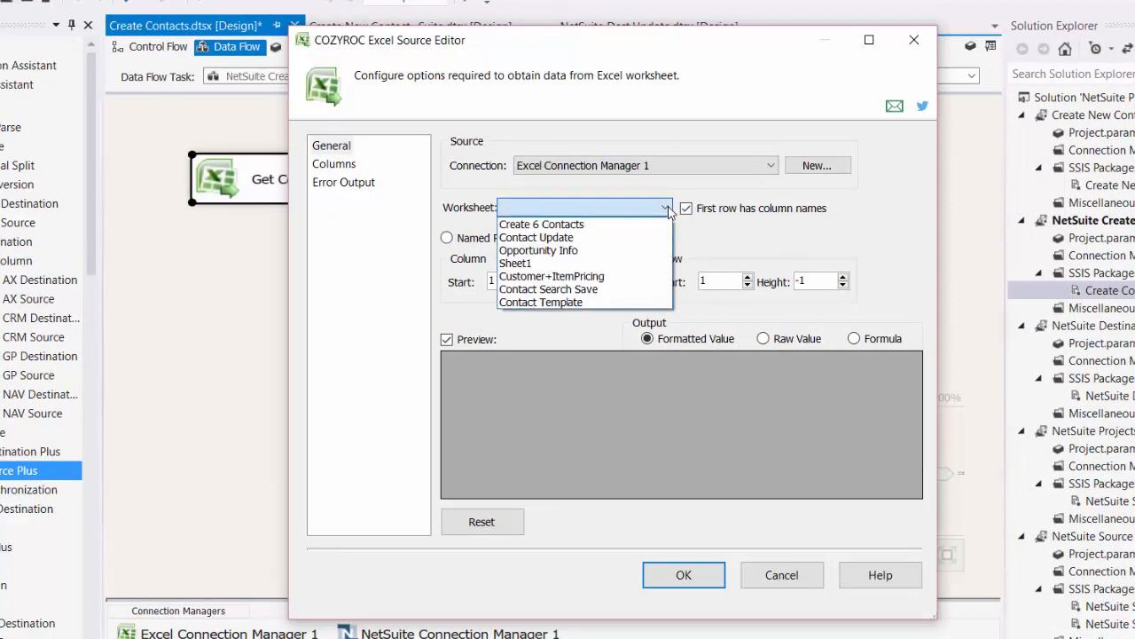
pyautogui.click(624, 224)
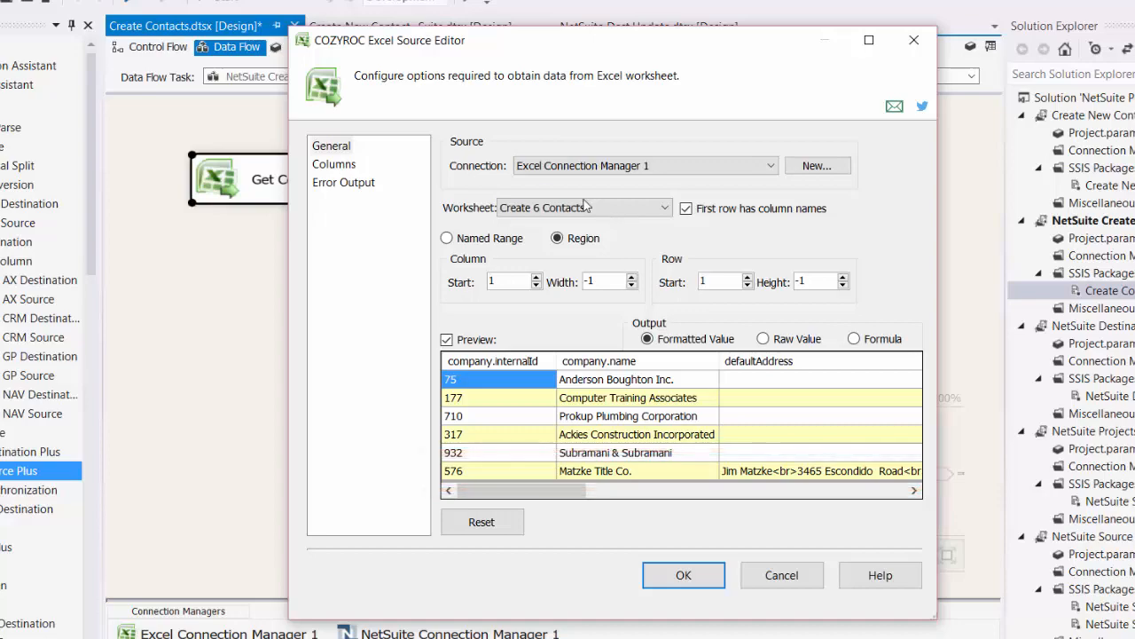
pyautogui.click(341, 169)
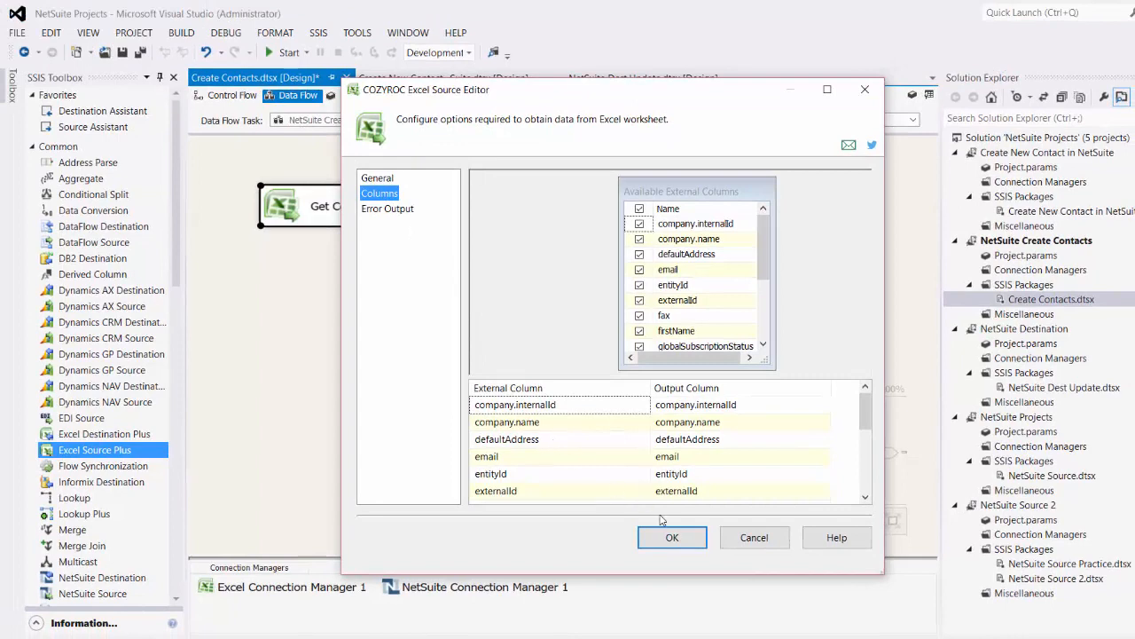
pyautogui.click(673, 537)
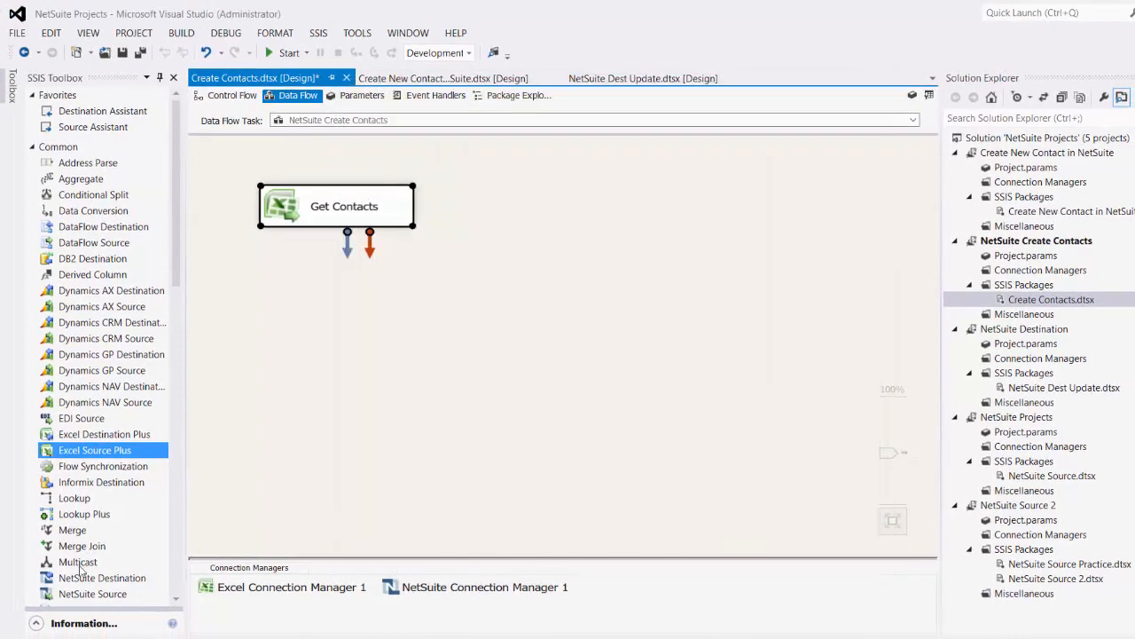
# Add a NetSuite Destination to the data flow named 'Create Contacts in NetSuite'
pyautogui.moveTo(75, 584); pyautogui.dragTo(214, 277)
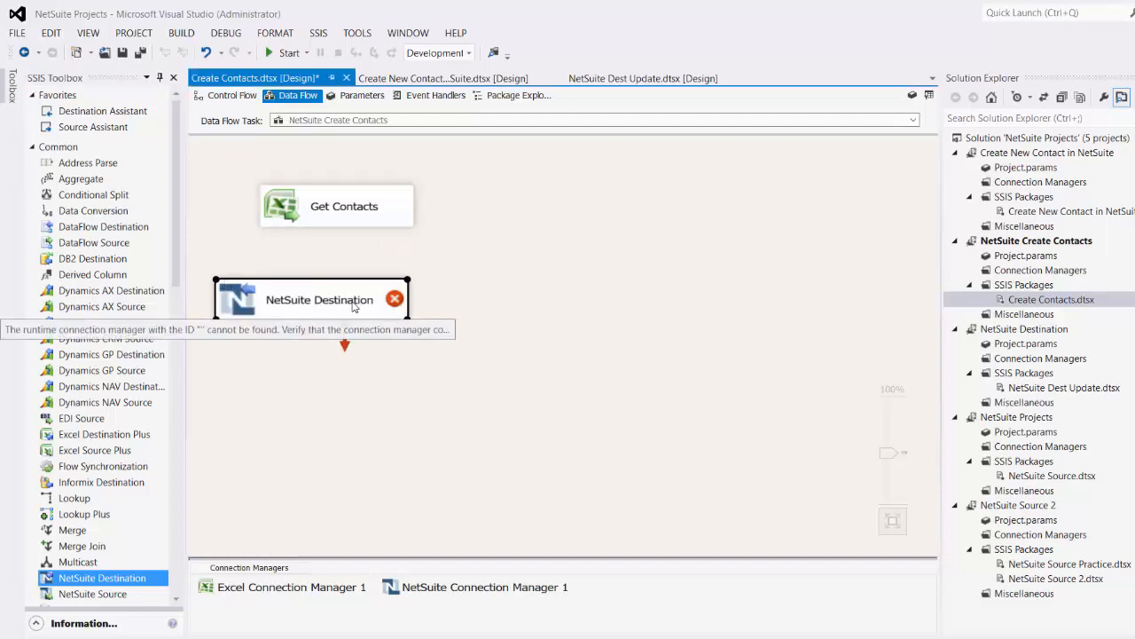
pyautogui.click(354, 303)
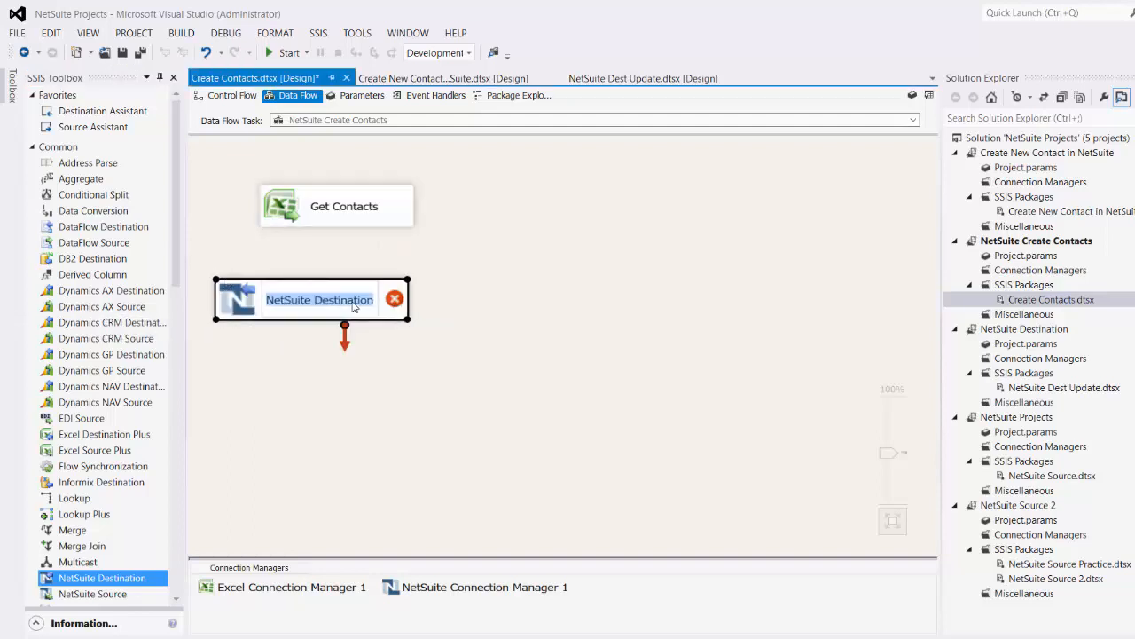
pyautogui.write('Create Contacts in NetSuite')
pyautogui.press('Return')
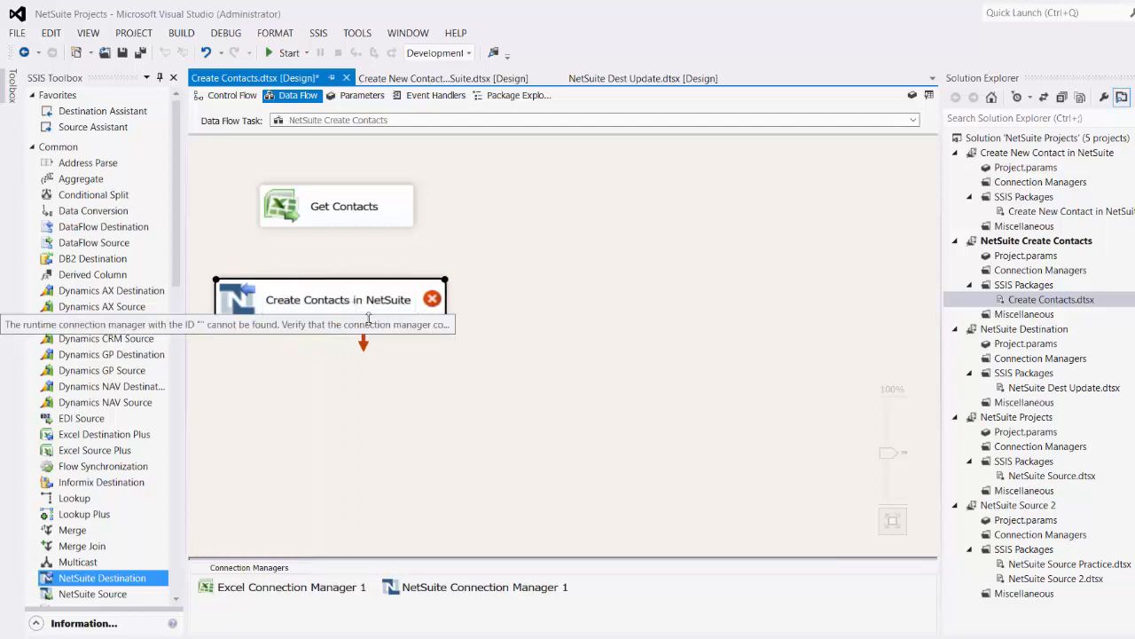
pyautogui.click(391, 349)
# Configure the destination with NetSuite Connection Manager 1 and the Contact object
pyautogui.doubleClick(384, 315)
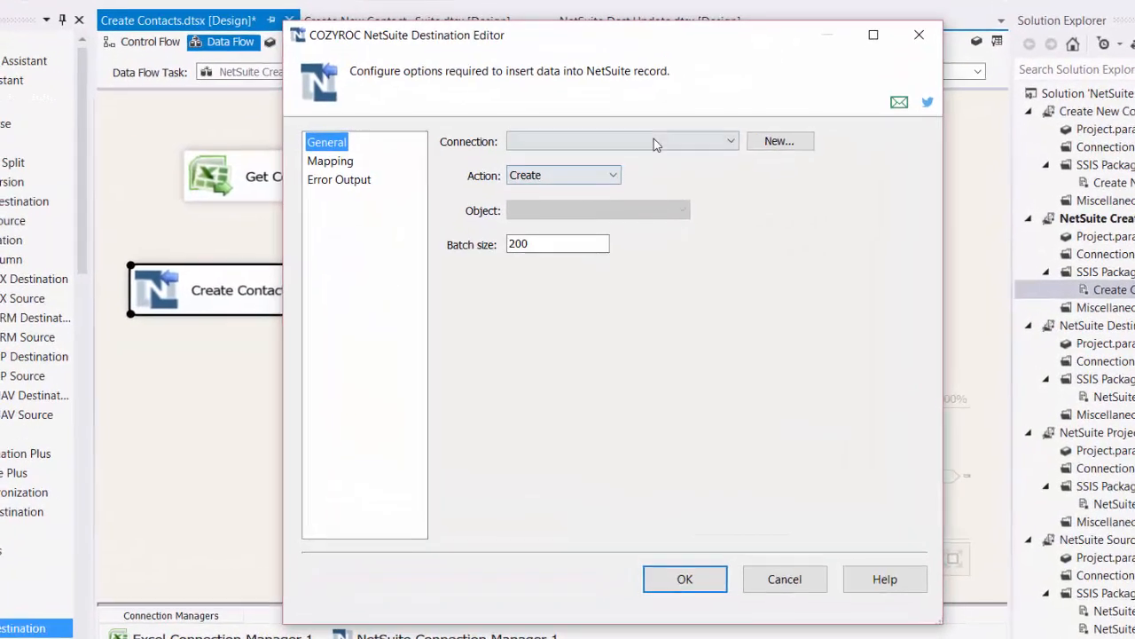
pyautogui.click(730, 142)
pyautogui.click(719, 158)
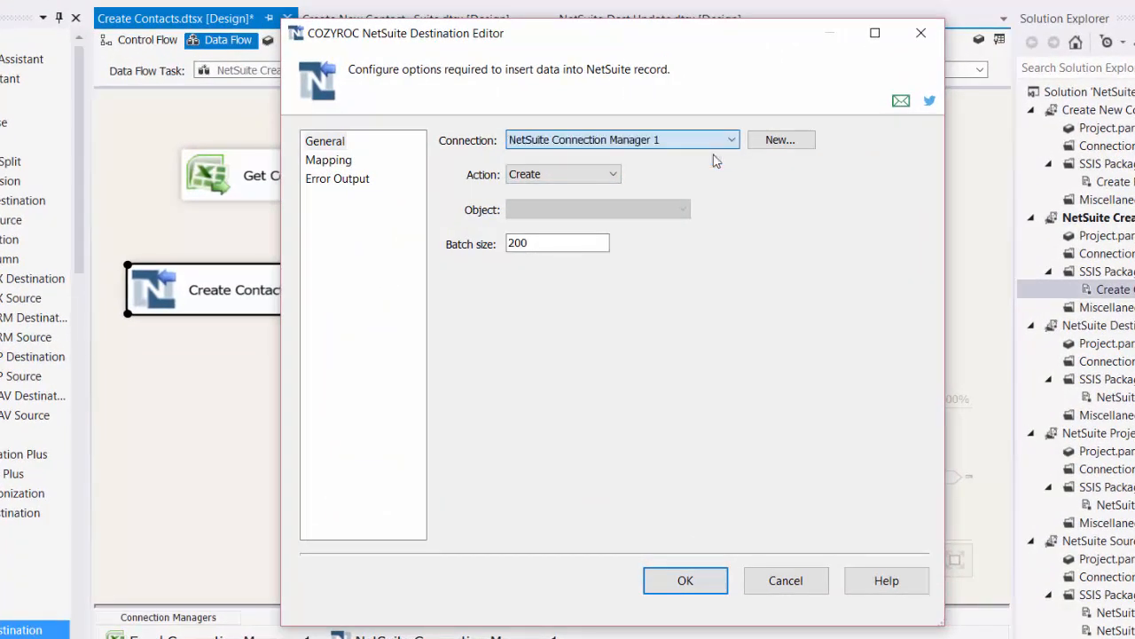
pyautogui.click(679, 213)
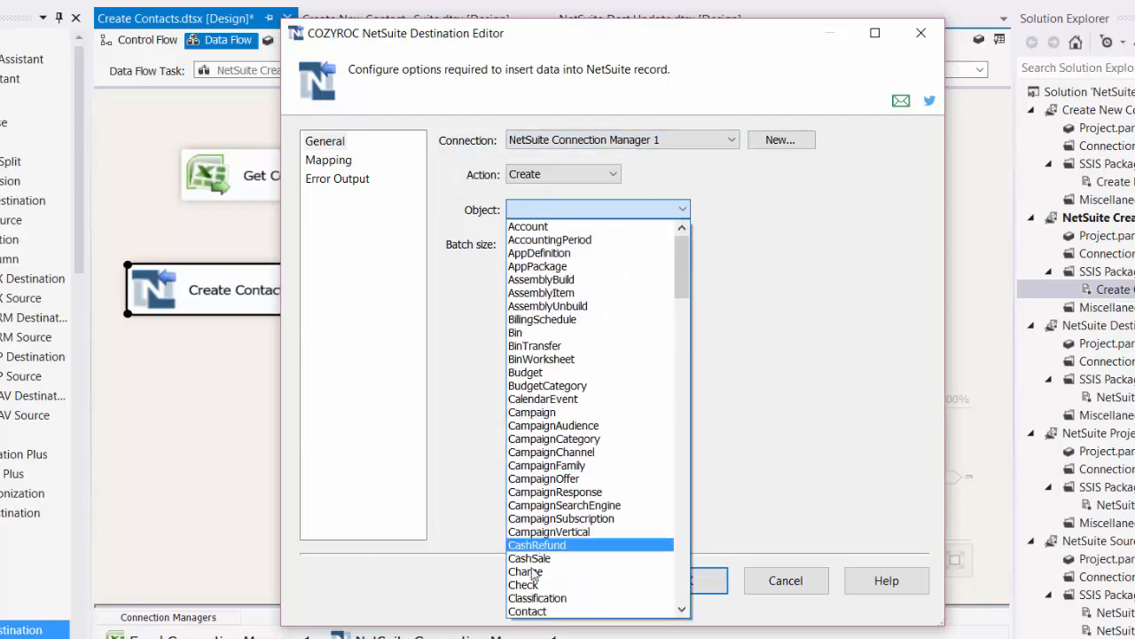
pyautogui.click(515, 612)
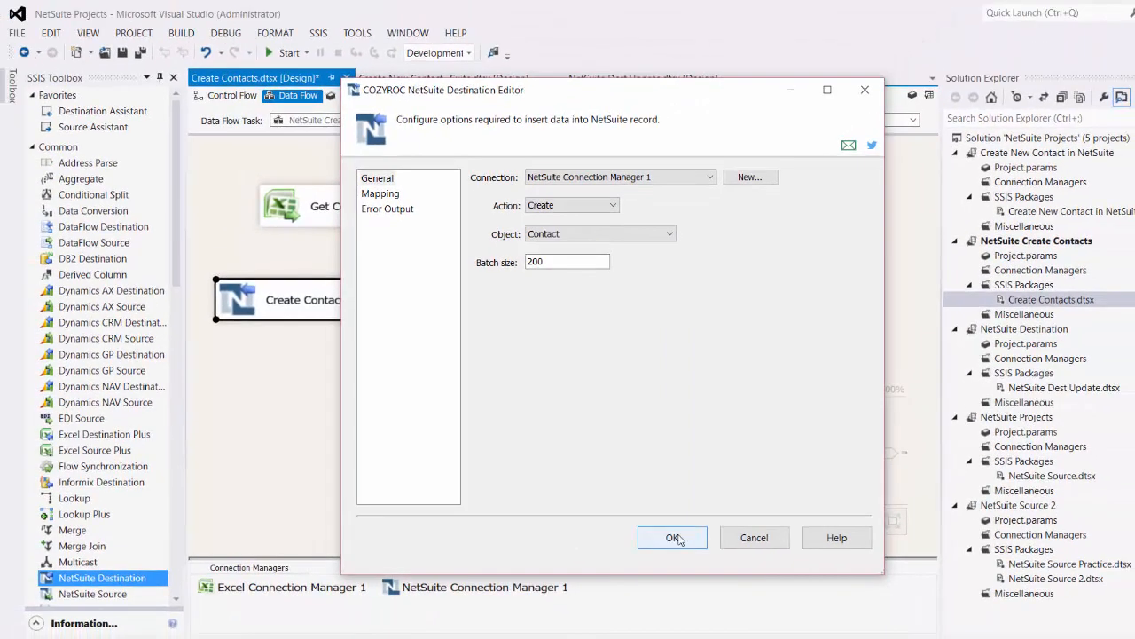
pyautogui.click(674, 538)
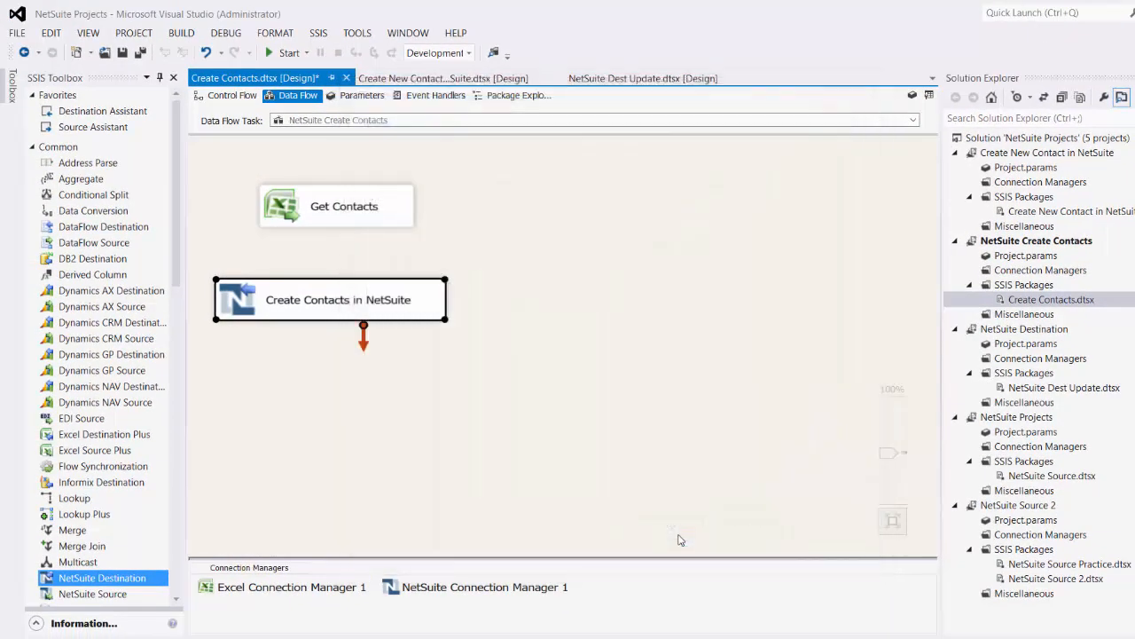
# Connect Get Contacts' output to the Contact input of Create Contacts in NetSuite
pyautogui.click(344, 223)
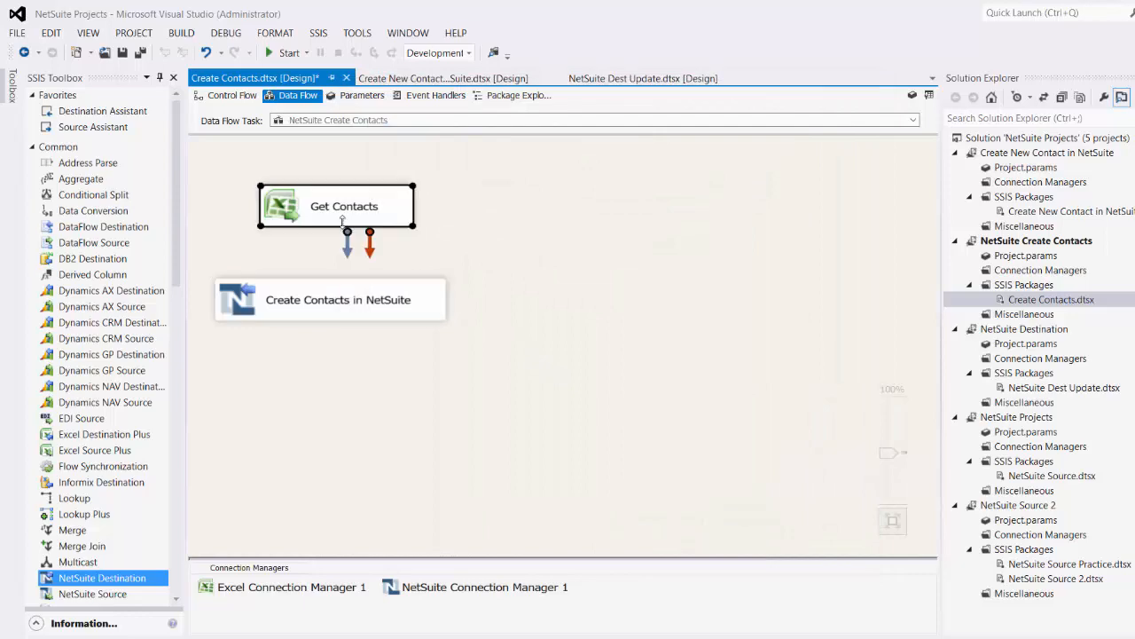
pyautogui.moveTo(348, 253); pyautogui.dragTo(337, 299)
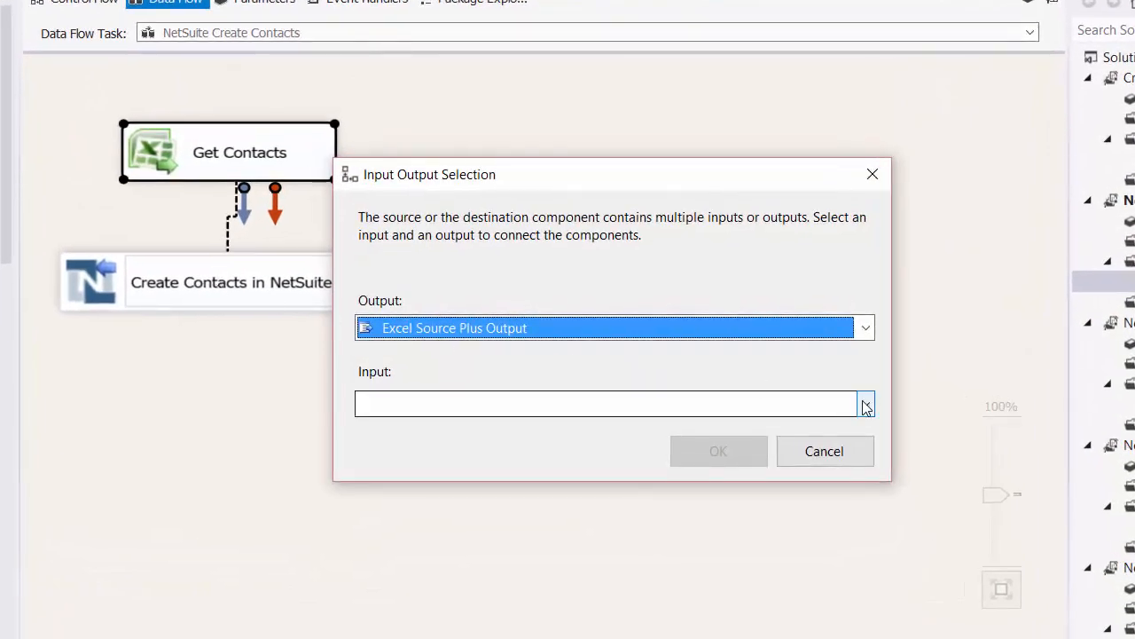
pyautogui.click(866, 407)
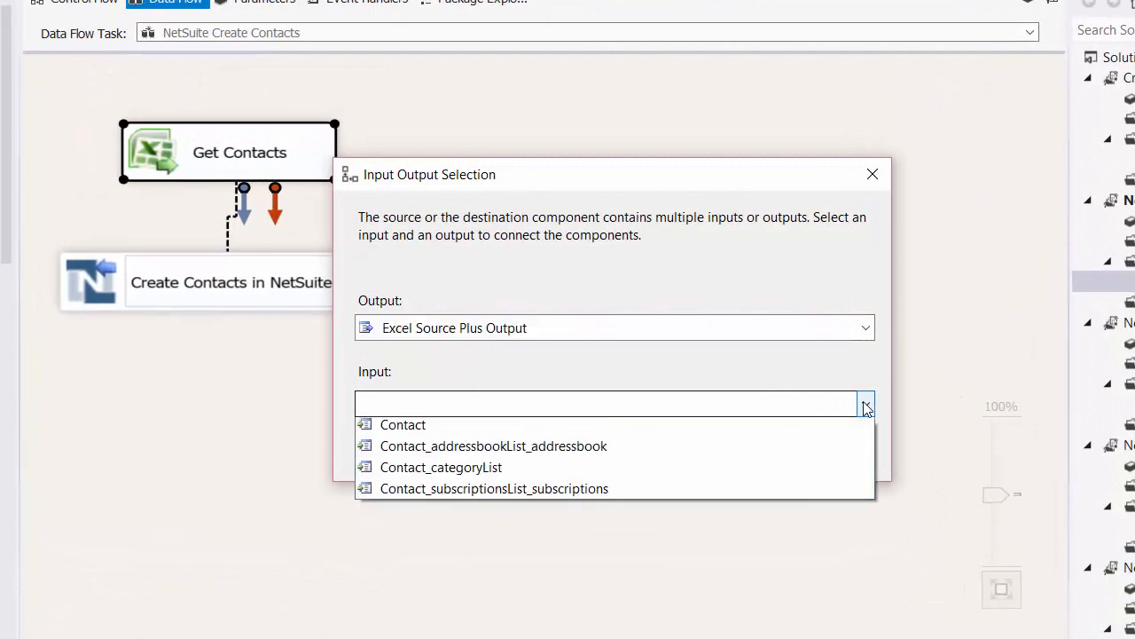
pyautogui.click(798, 429)
pyautogui.click(732, 450)
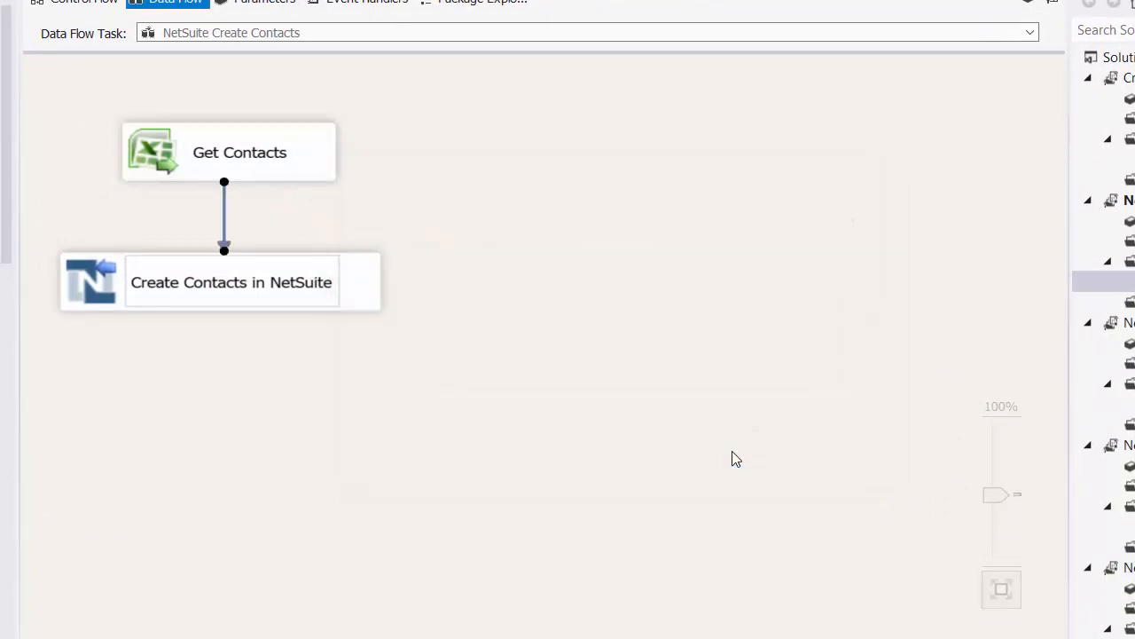
pyautogui.click(268, 384)
# Review the destination's mappings and set the Contact error output to Redirect row
pyautogui.doubleClick(359, 289)
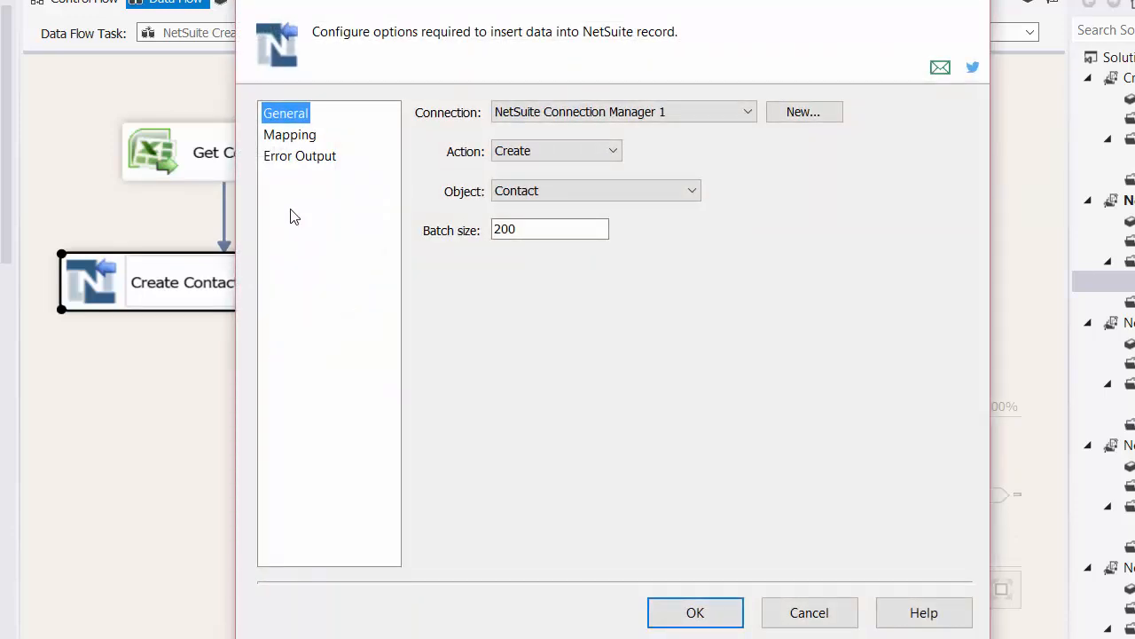
pyautogui.click(277, 136)
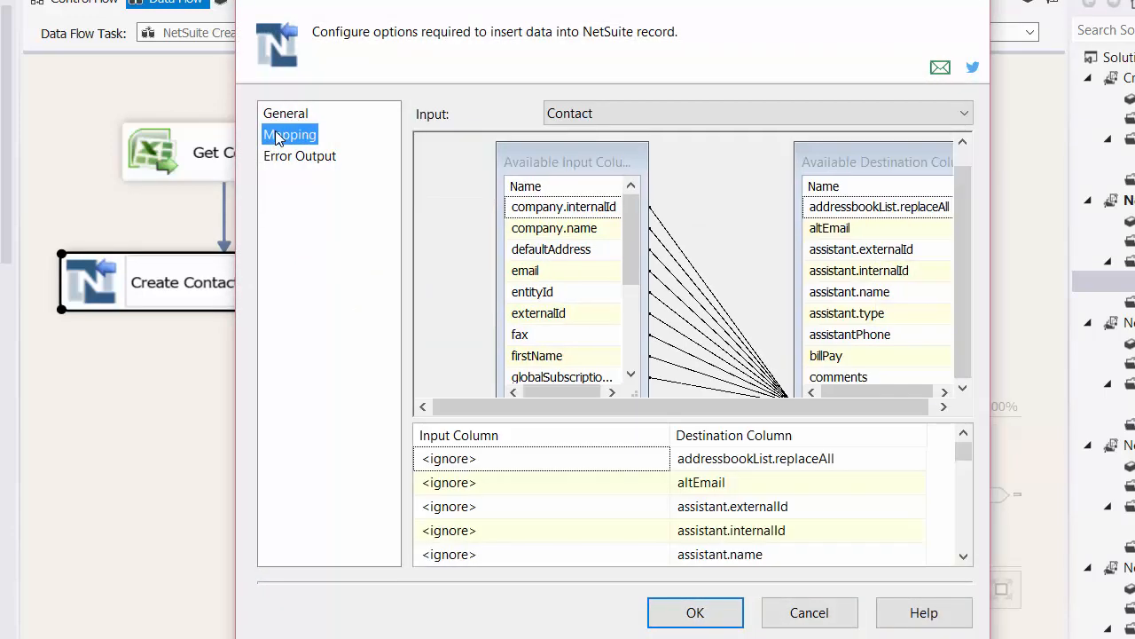
pyautogui.moveTo(634, 235); pyautogui.dragTo(629, 323)
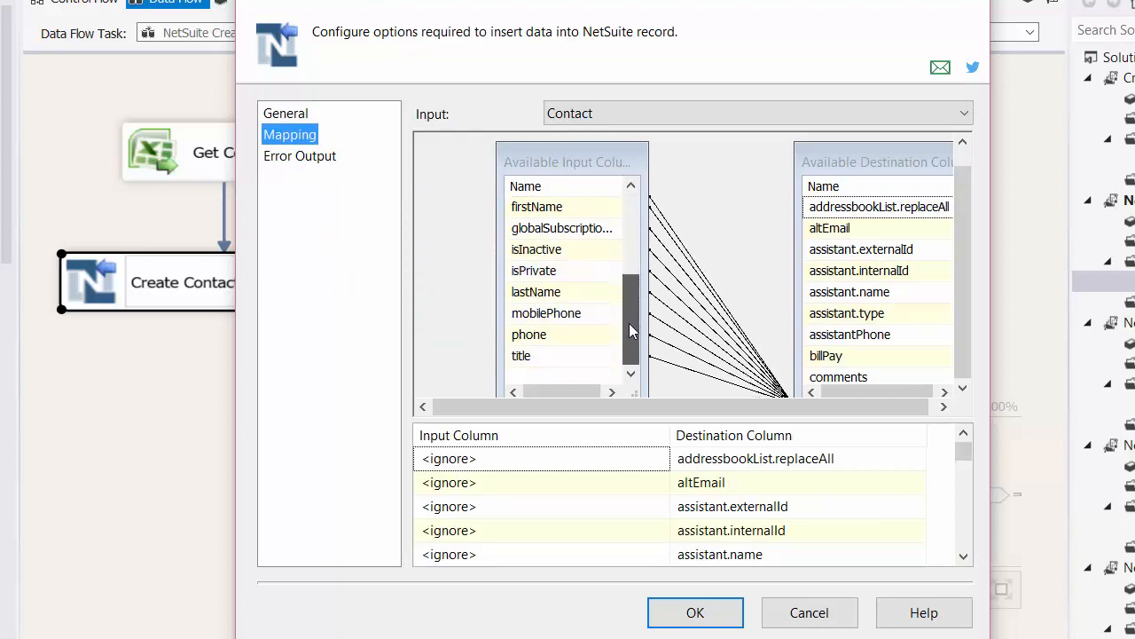
pyautogui.click(325, 156)
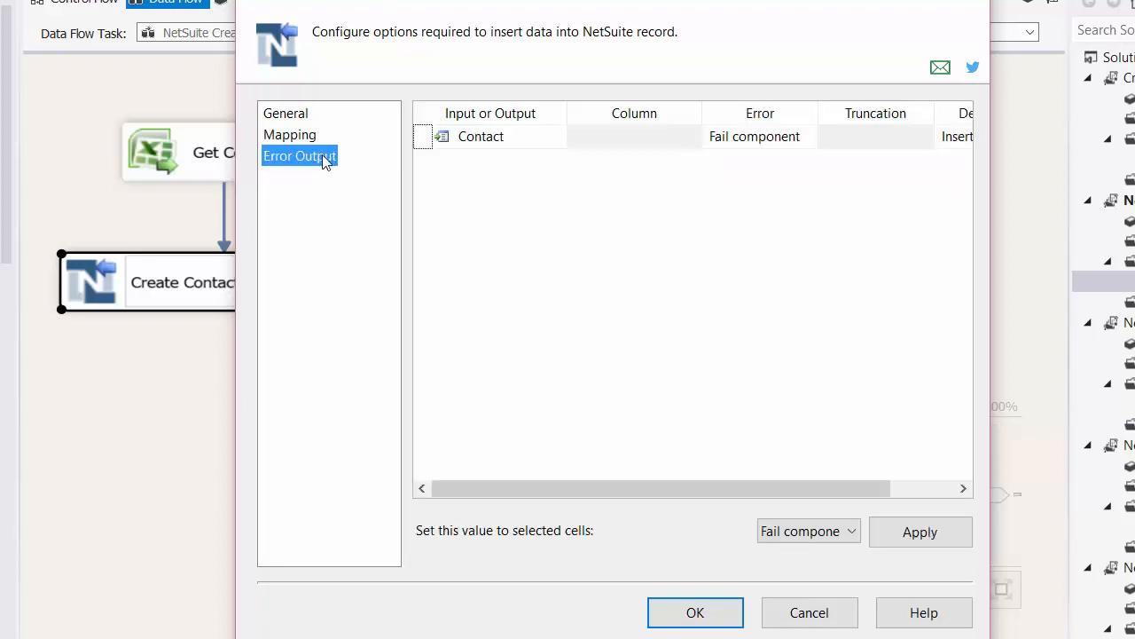
pyautogui.click(738, 142)
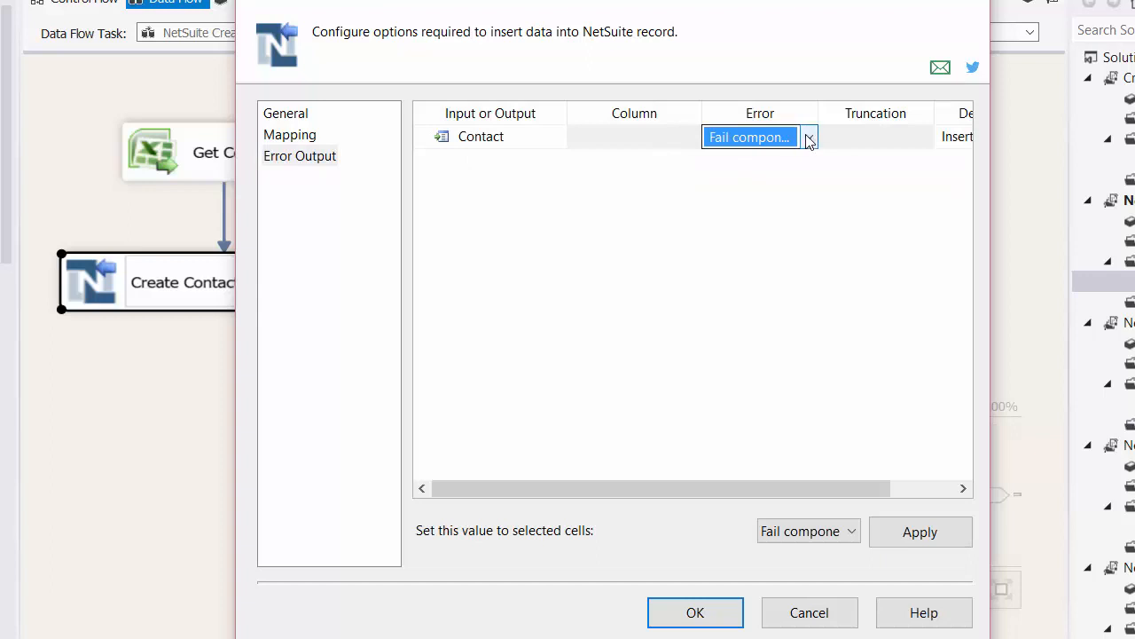
pyautogui.click(809, 138)
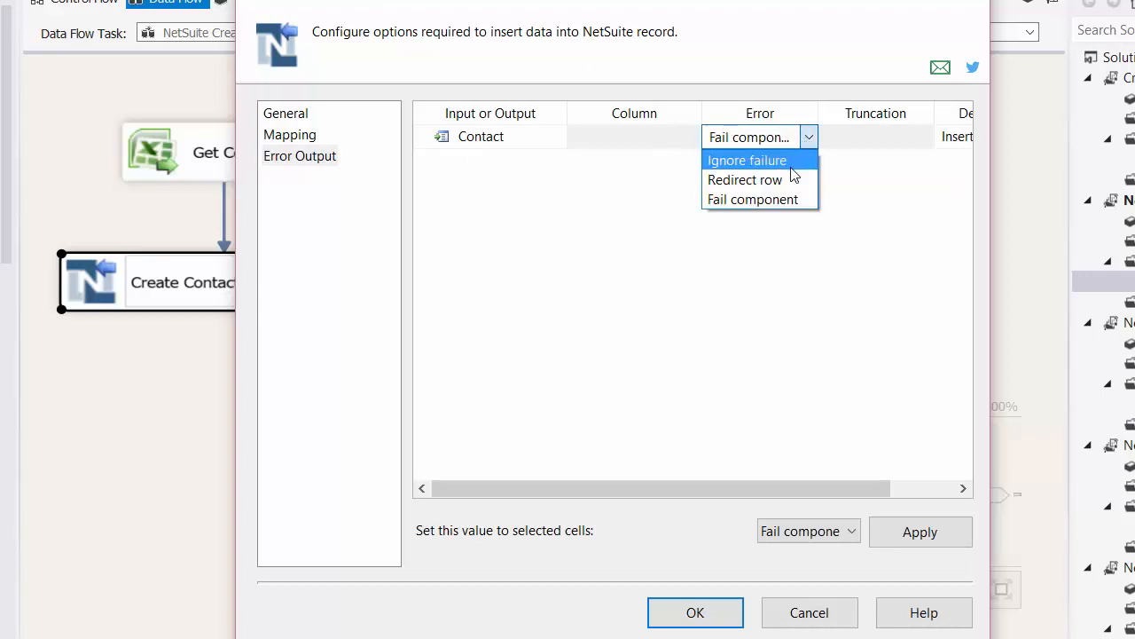
pyautogui.click(786, 179)
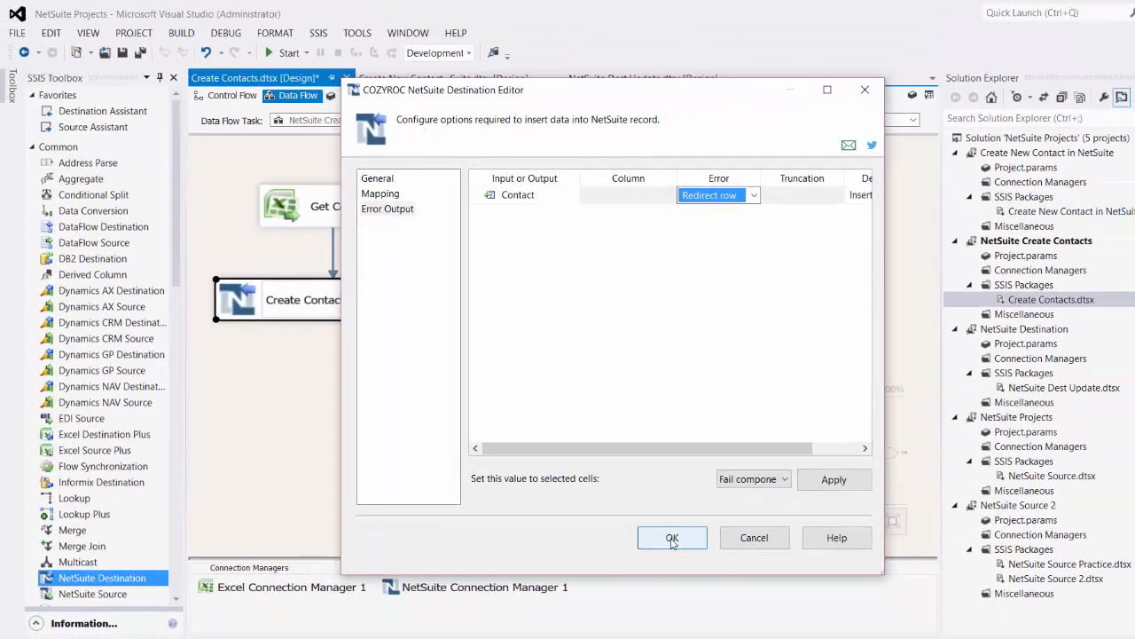
pyautogui.click(696, 614)
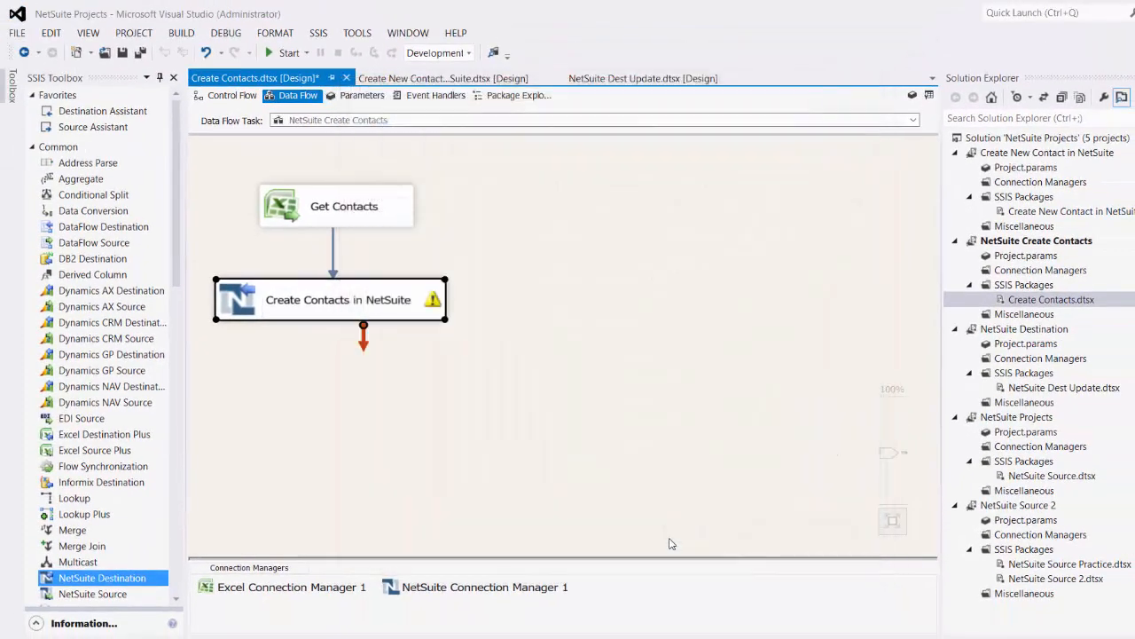
# Create an EXCEL+ connection to the NetSuite Results workbook, test it, and save
pyautogui.rightClick(641, 600)
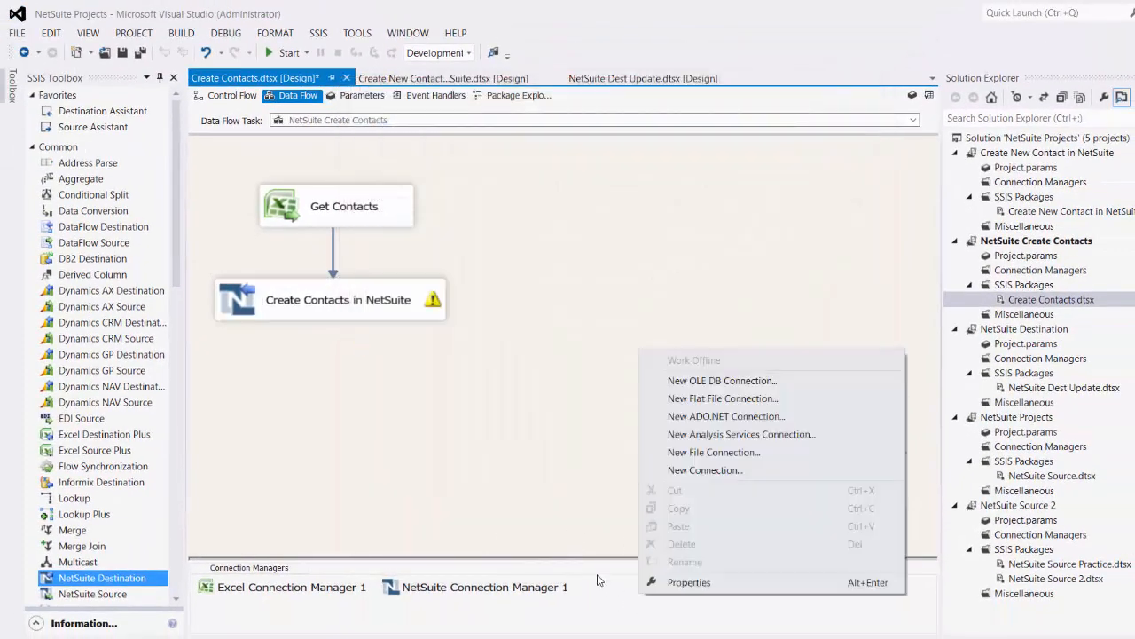
pyautogui.click(724, 469)
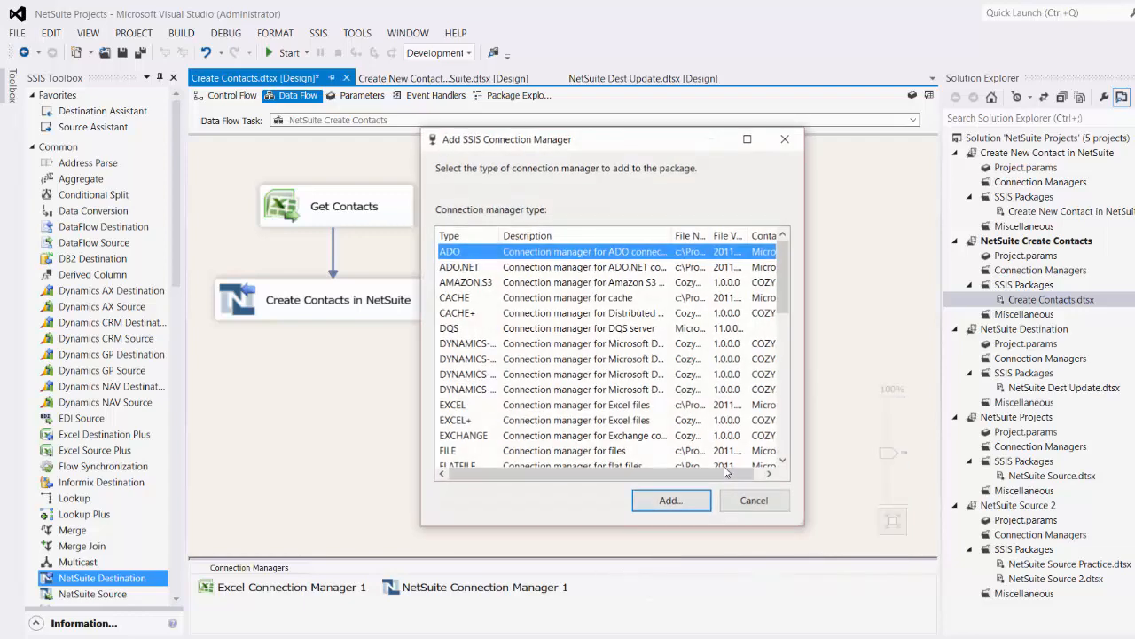
pyautogui.doubleClick(522, 421)
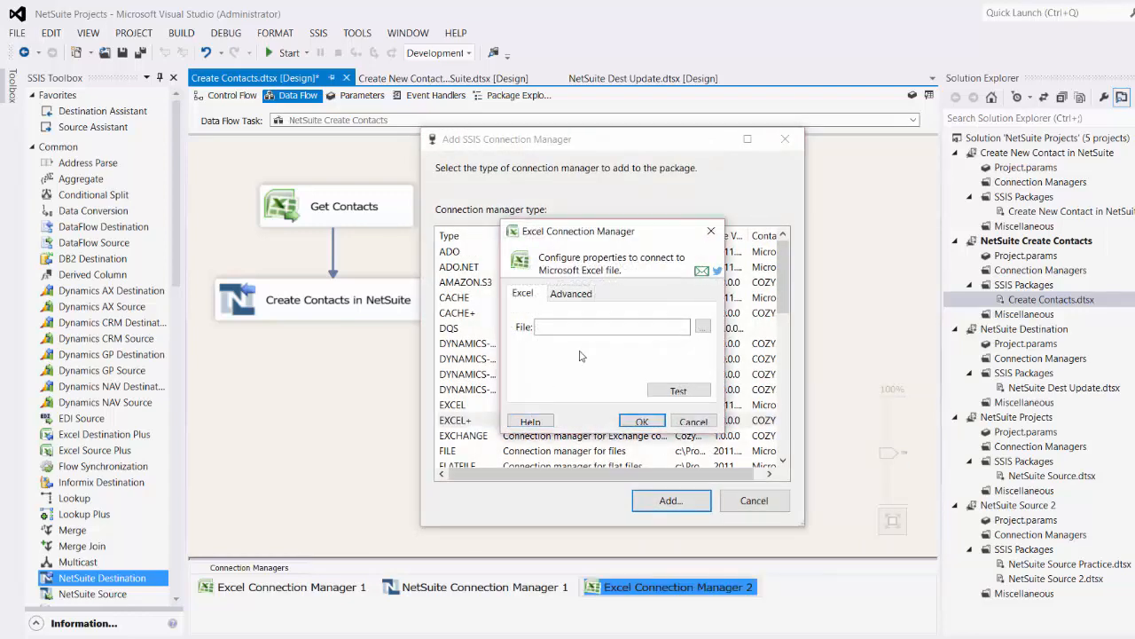
pyautogui.click(702, 328)
pyautogui.doubleClick(692, 354)
pyautogui.click(678, 391)
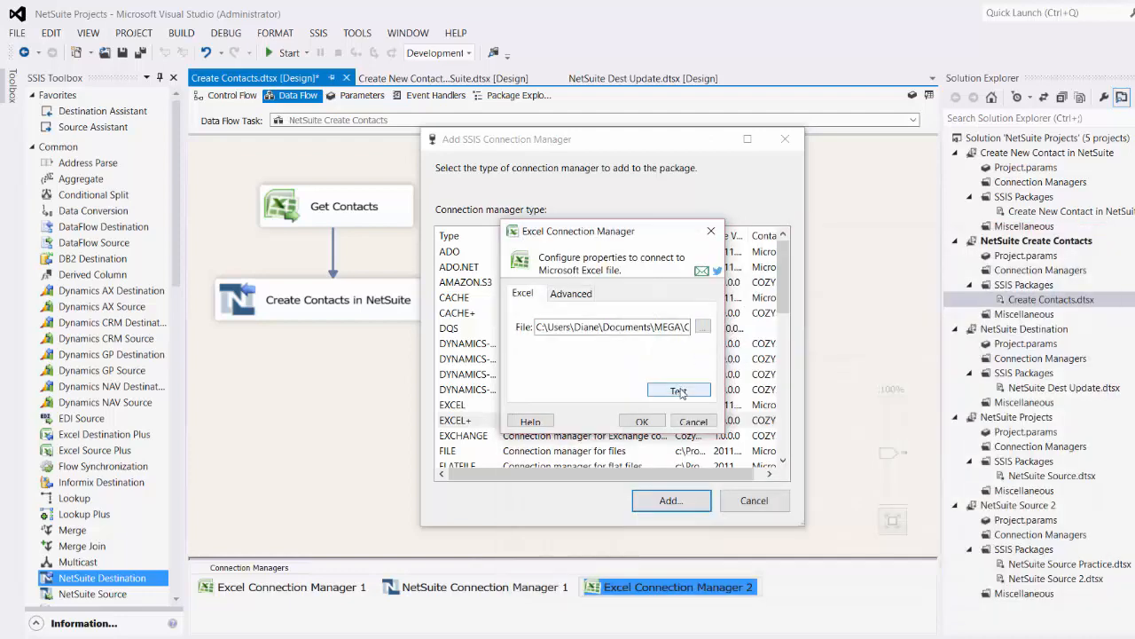
pyautogui.click(822, 361)
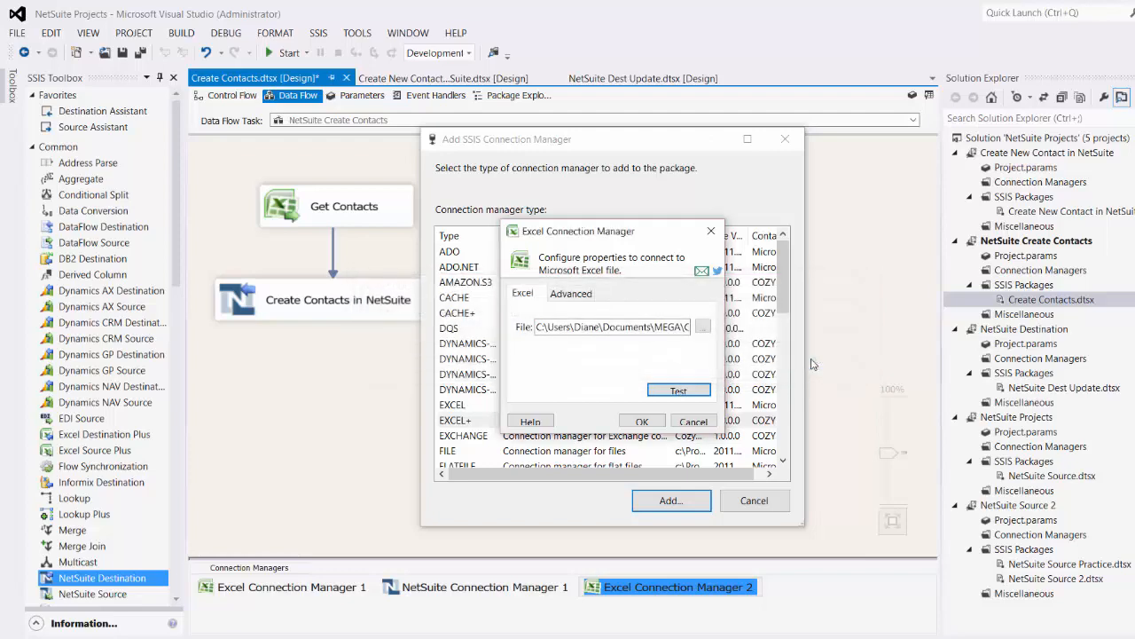
pyautogui.click(648, 421)
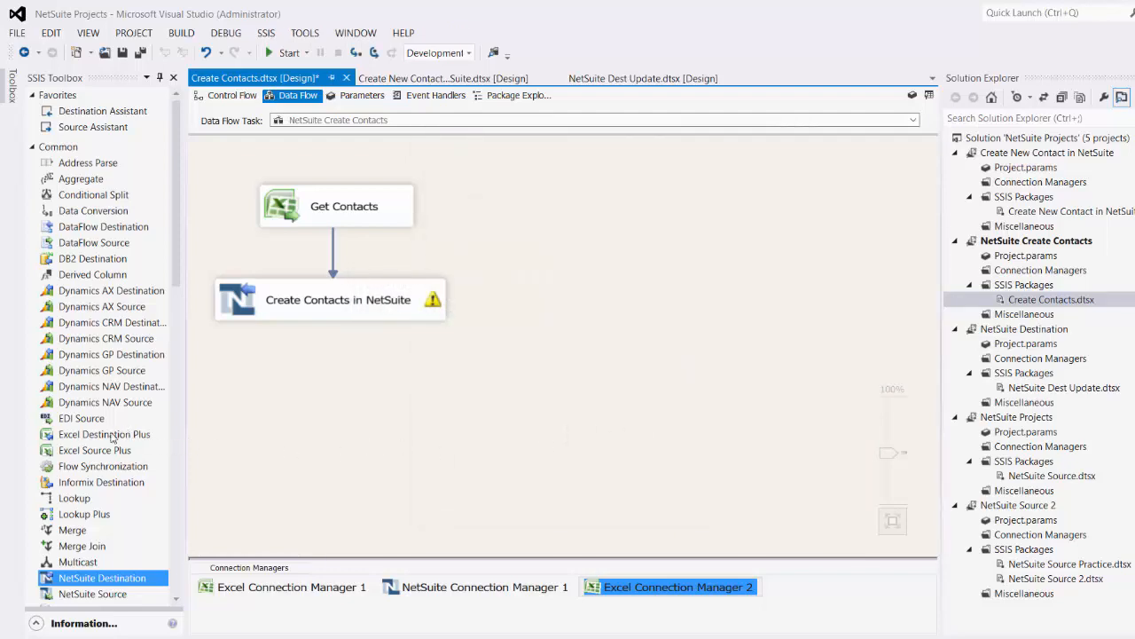
# Place an Excel Destination Plus below the NetSuite destination and name it 'Receive Errors'
pyautogui.moveTo(118, 435); pyautogui.dragTo(145, 430)
pyautogui.moveTo(222, 377); pyautogui.dragTo(217, 366)
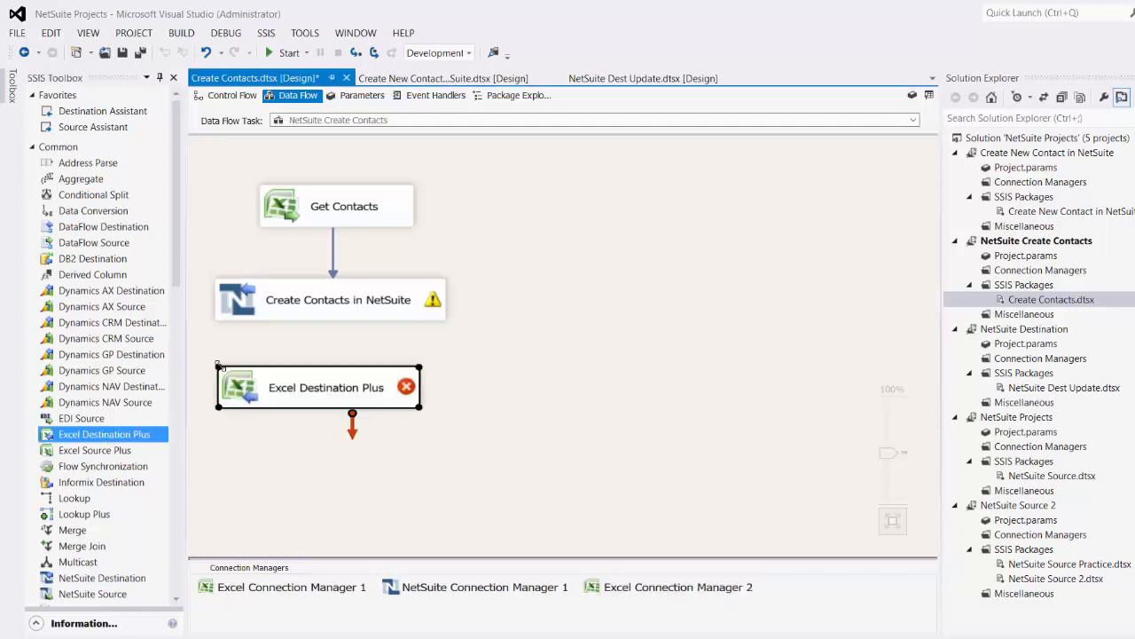
pyautogui.click(300, 389)
pyautogui.write('Recei')
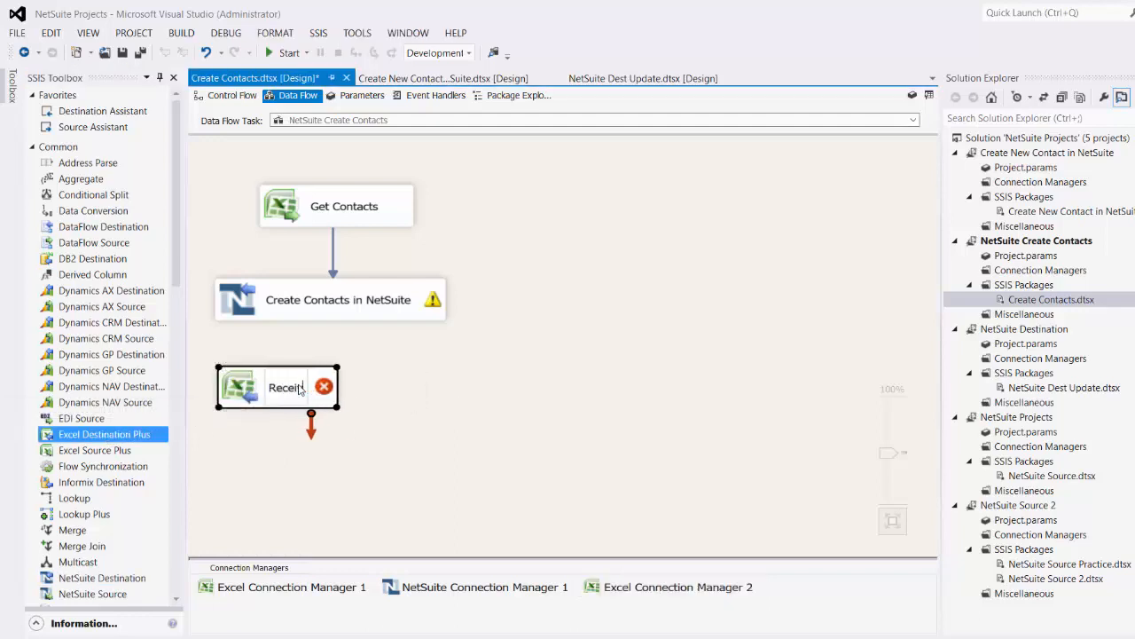
pyautogui.write('ve Errors')
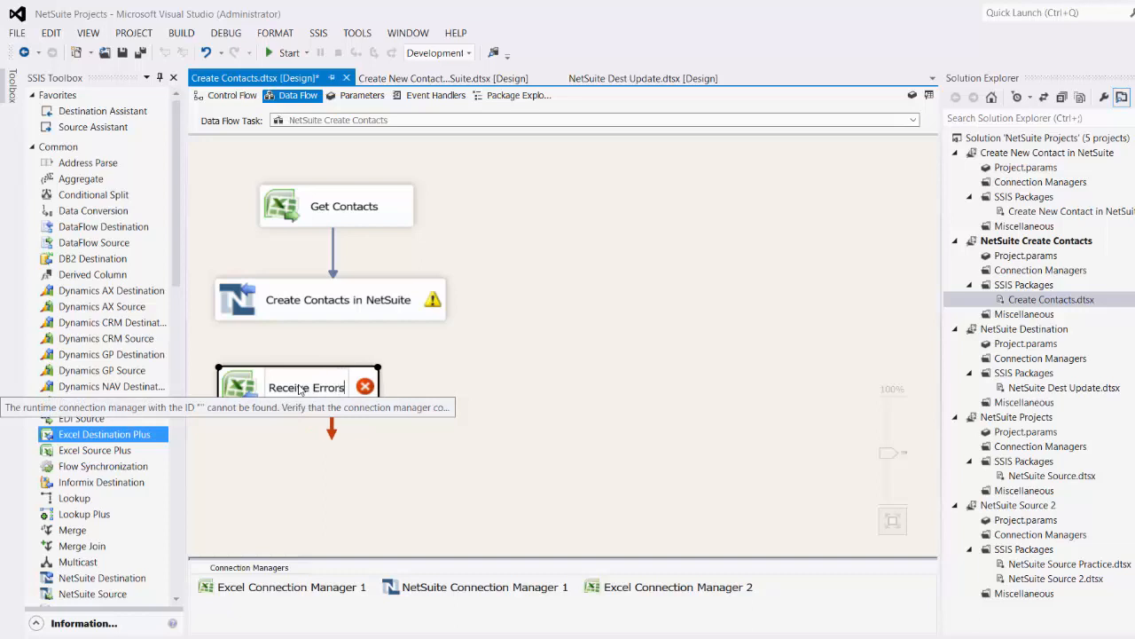
pyautogui.press('Return')
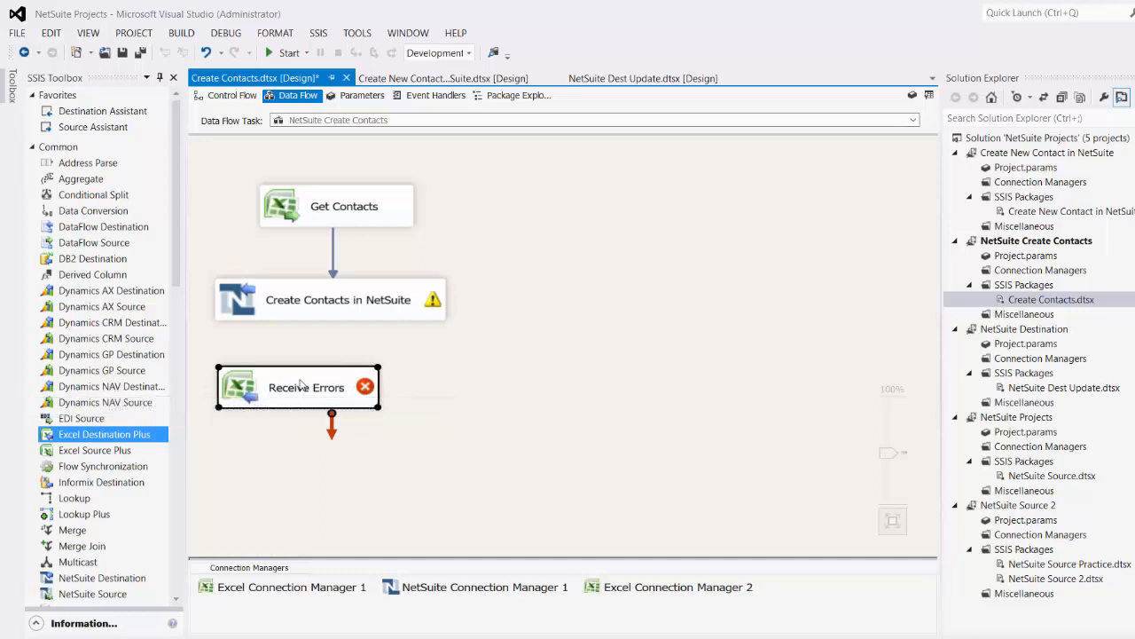
# Route Create Contacts in NetSuite's error rows into Receive Errors, keeping Redirect row
pyautogui.click(334, 315)
pyautogui.moveTo(364, 345); pyautogui.dragTo(331, 383)
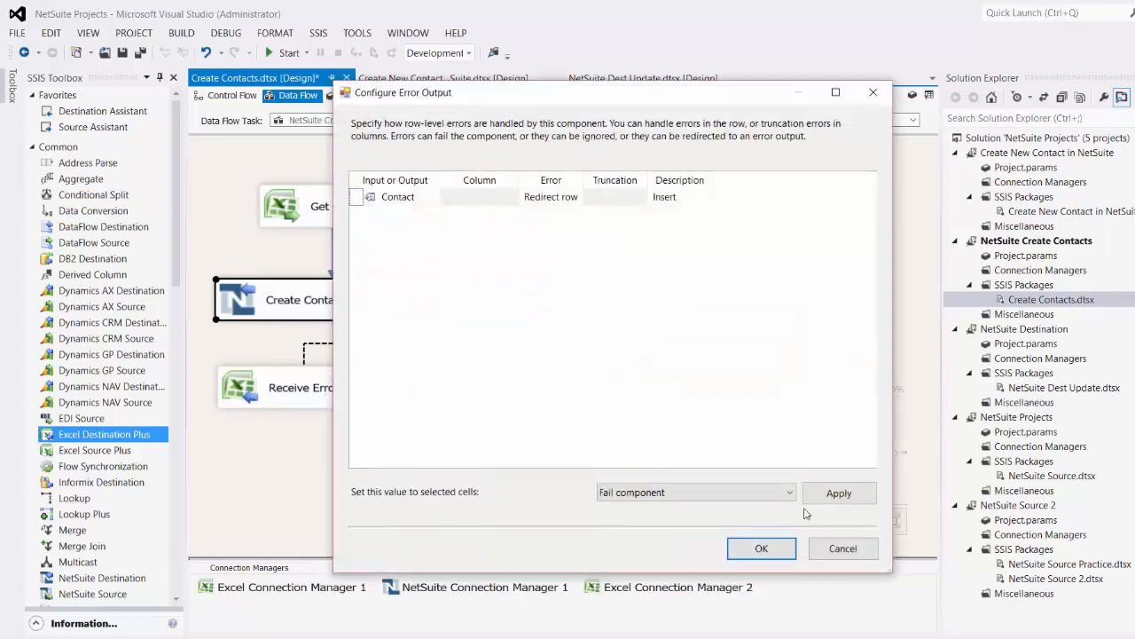
pyautogui.click(768, 551)
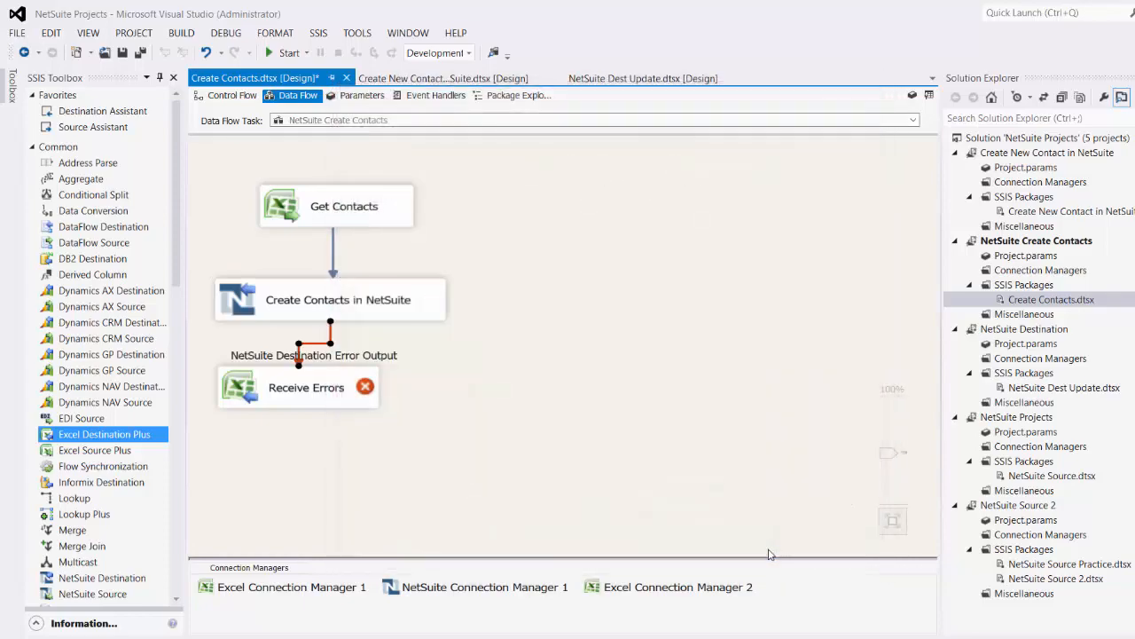
pyautogui.doubleClick(310, 398)
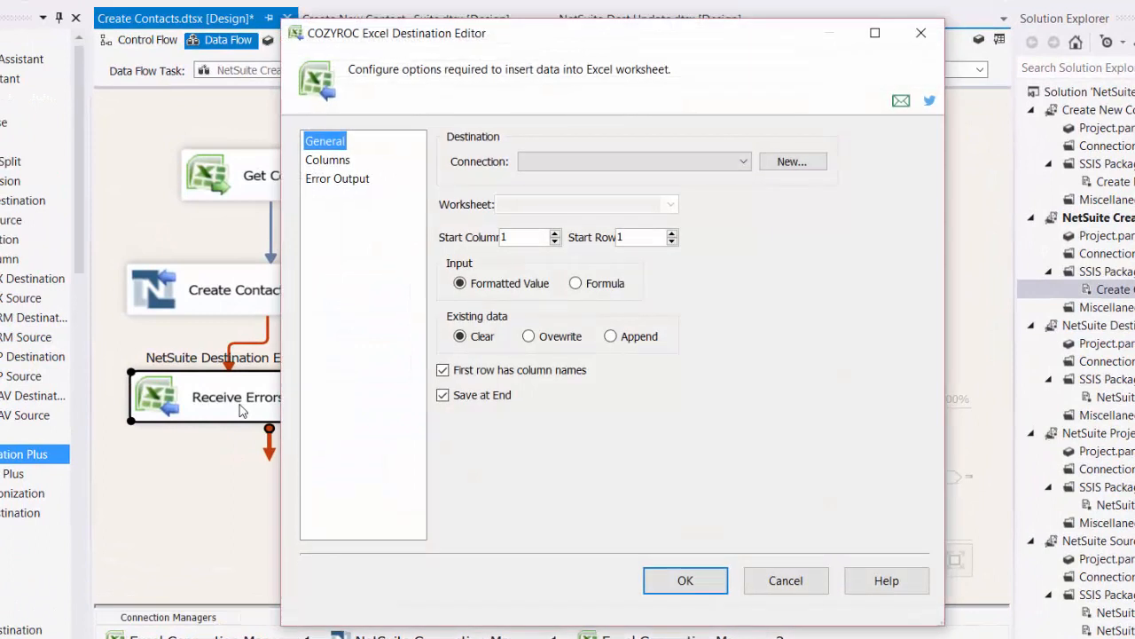
# Set Receive Errors to Excel Connection Manager 2 and the 'Create Contacts Results' sheet, checking columns
pyautogui.click(747, 161)
pyautogui.click(747, 162)
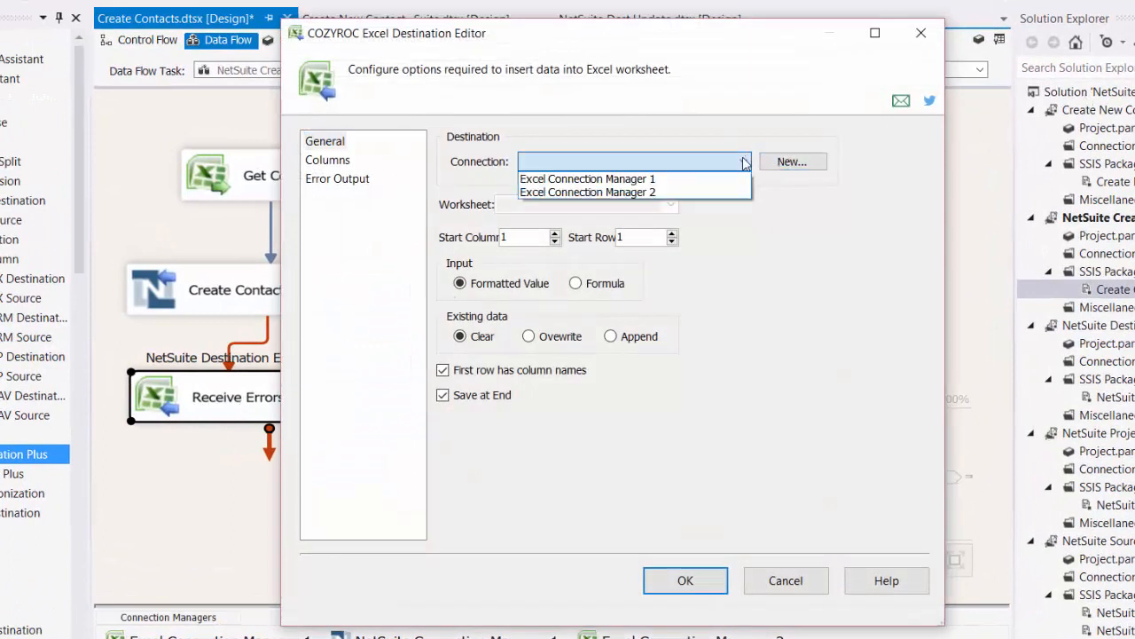
pyautogui.click(695, 190)
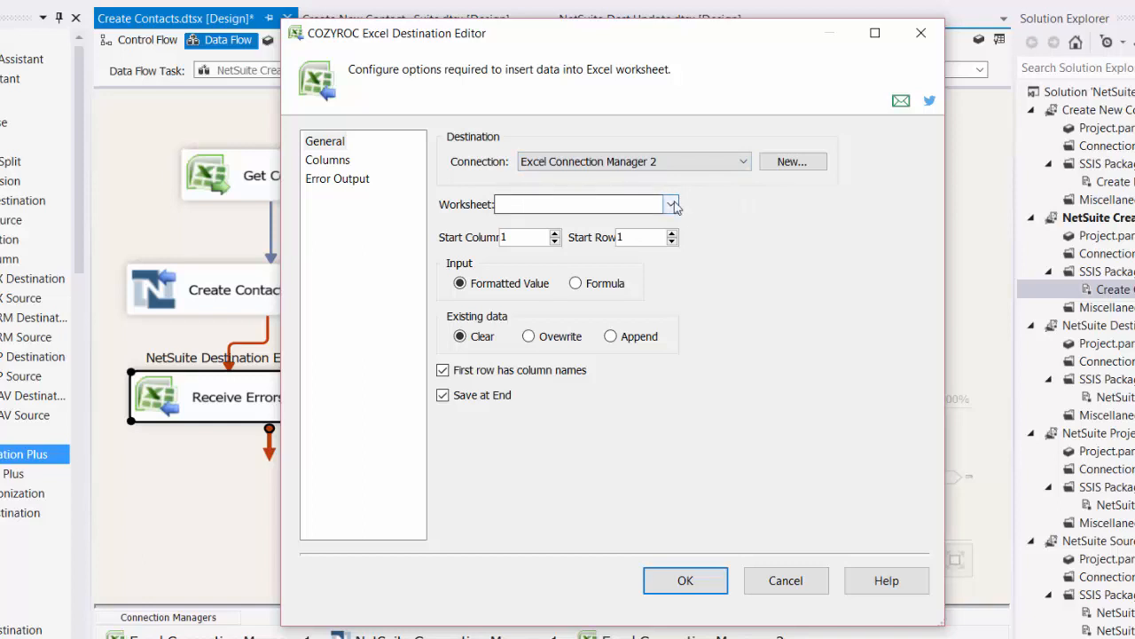
pyautogui.click(671, 204)
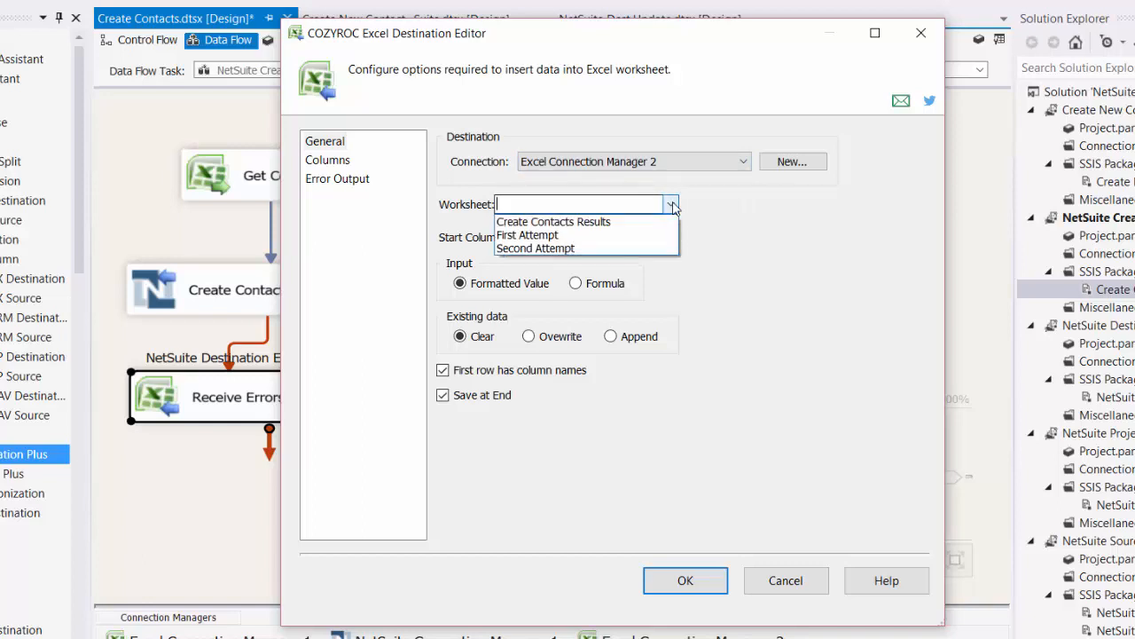
pyautogui.click(633, 222)
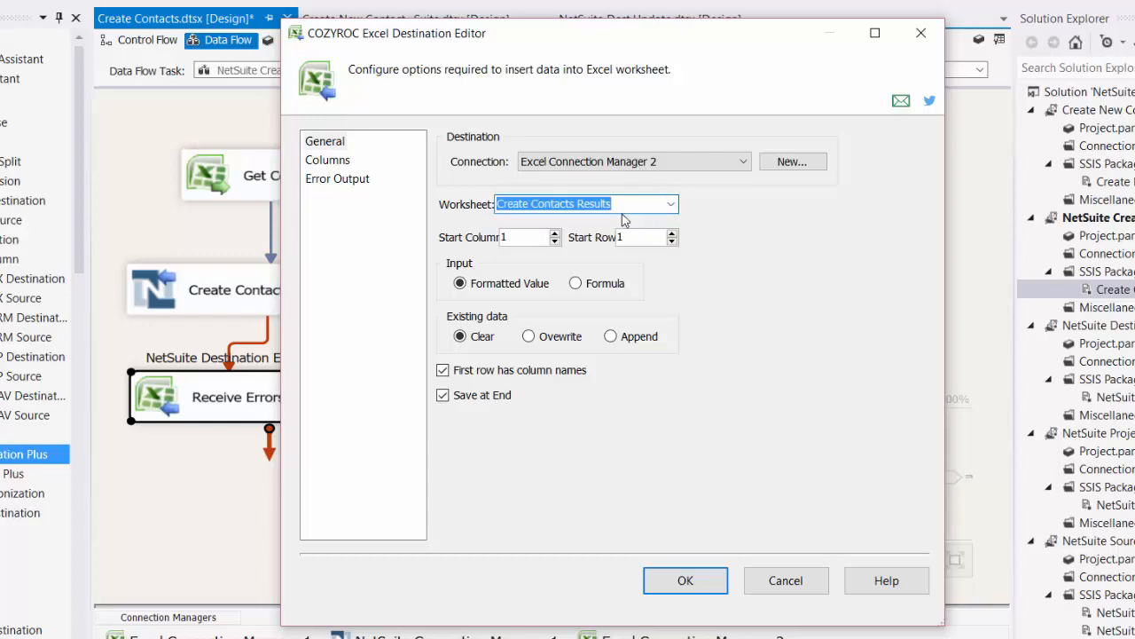
pyautogui.click(329, 161)
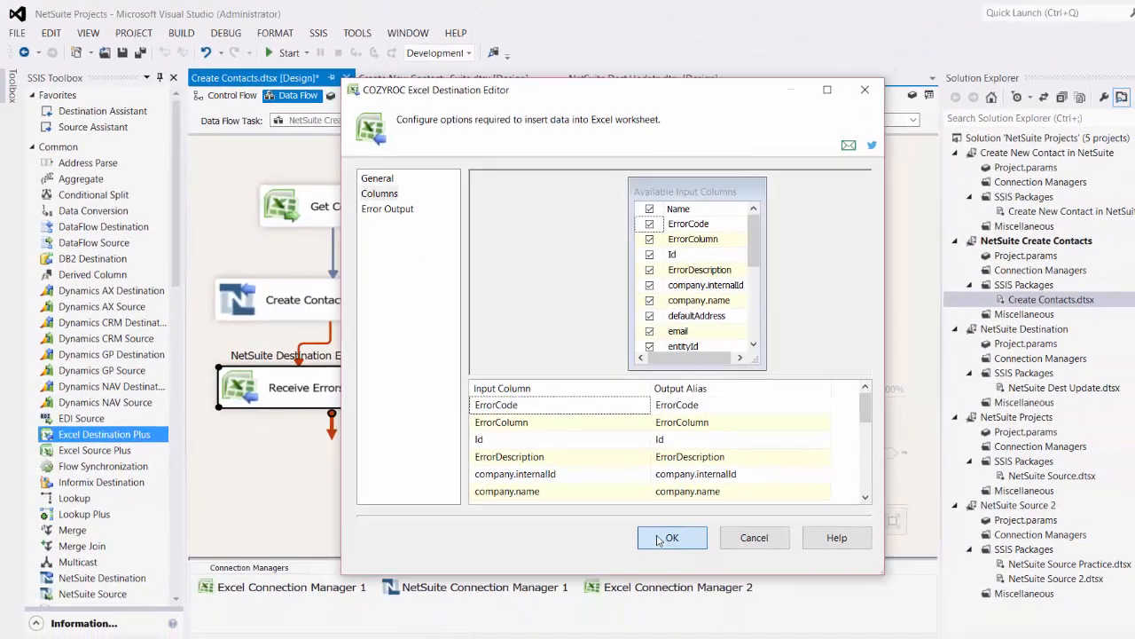
pyautogui.click(667, 581)
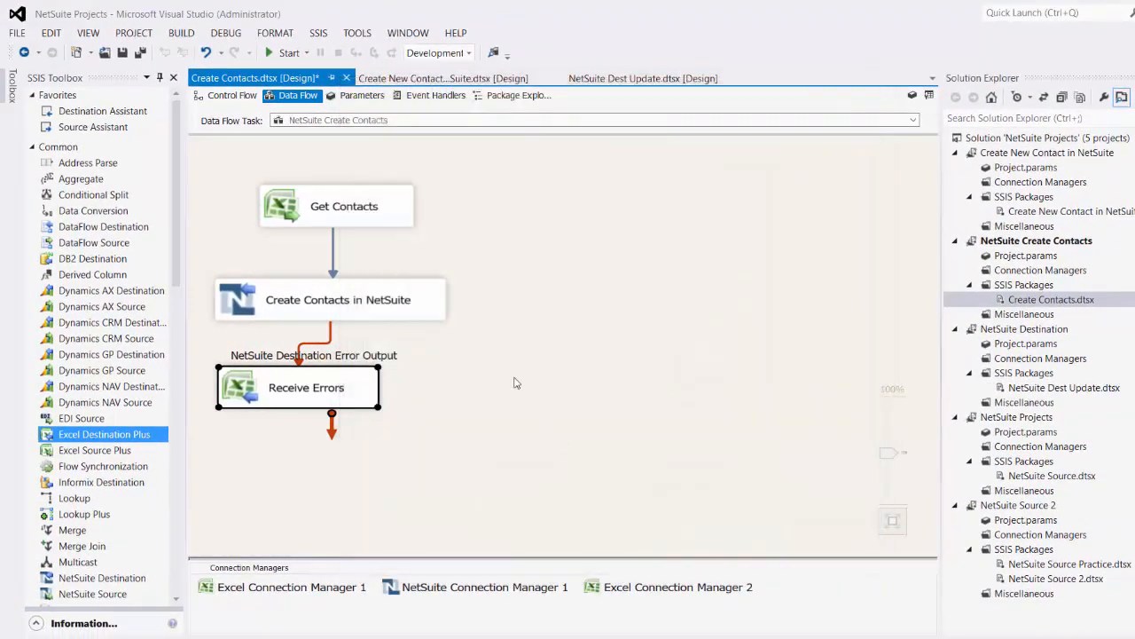
# Save all changes, run the Create Contacts package, and stop debugging after it finishes
pyautogui.click(140, 54)
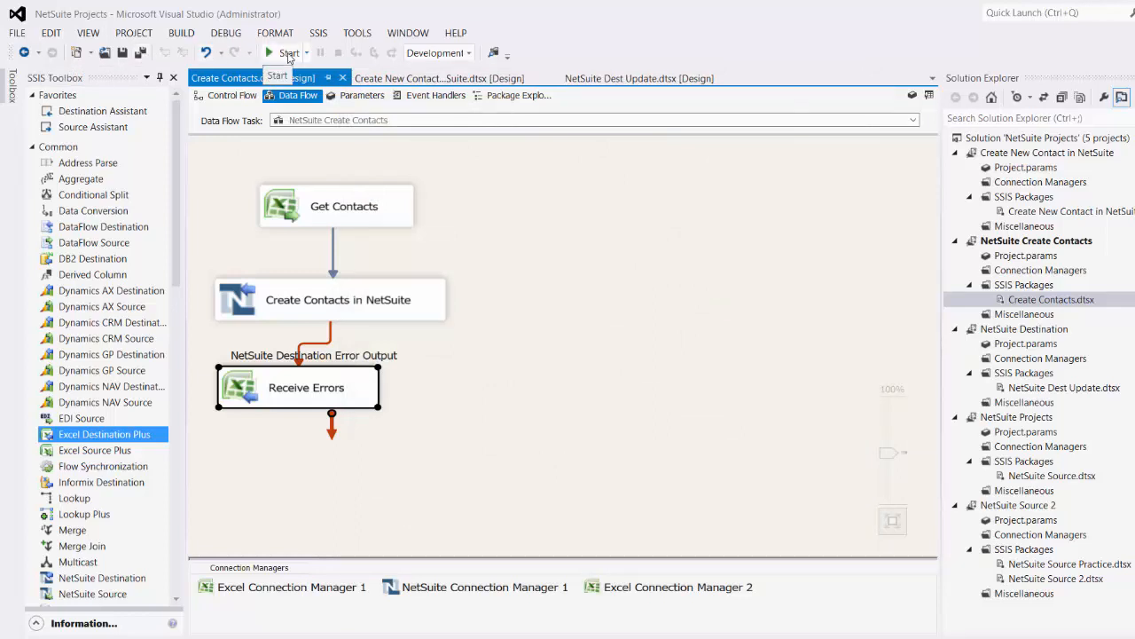
pyautogui.click(288, 55)
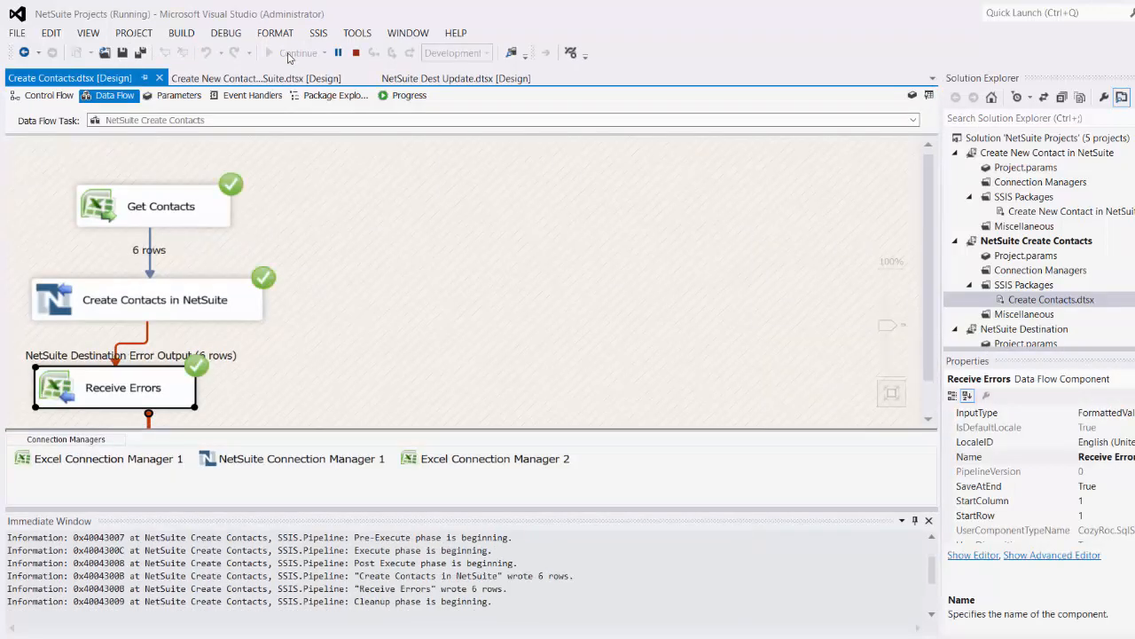
pyautogui.click(356, 54)
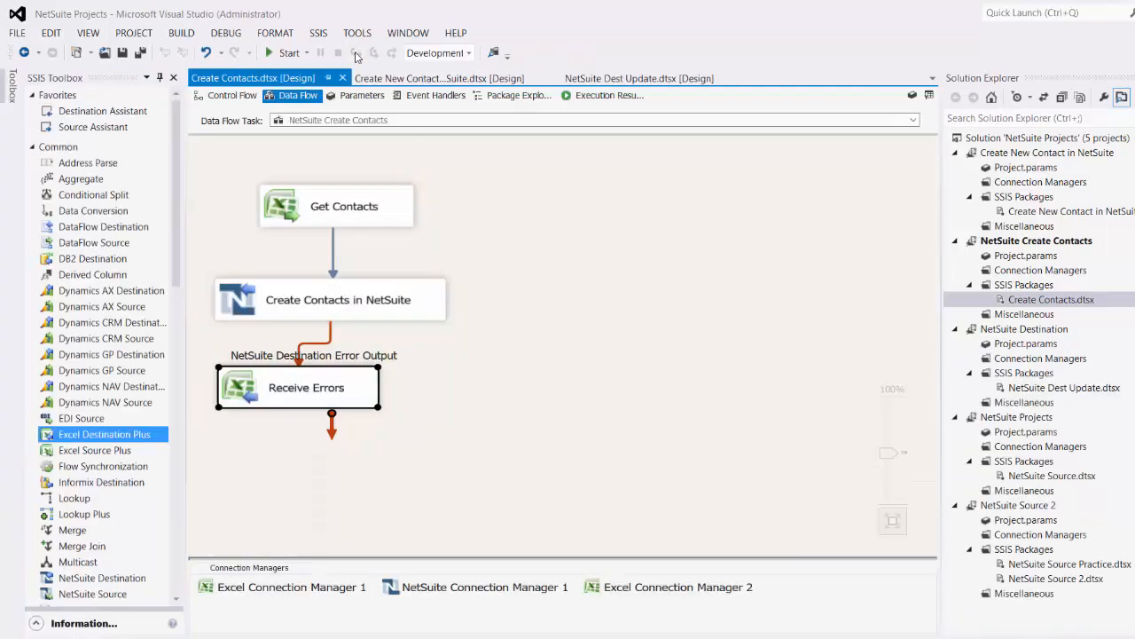
# Check the execution results, then read the INSUFFICIENT_PERMISSION defaultaddress error in Excel cell D7
pyautogui.click(601, 96)
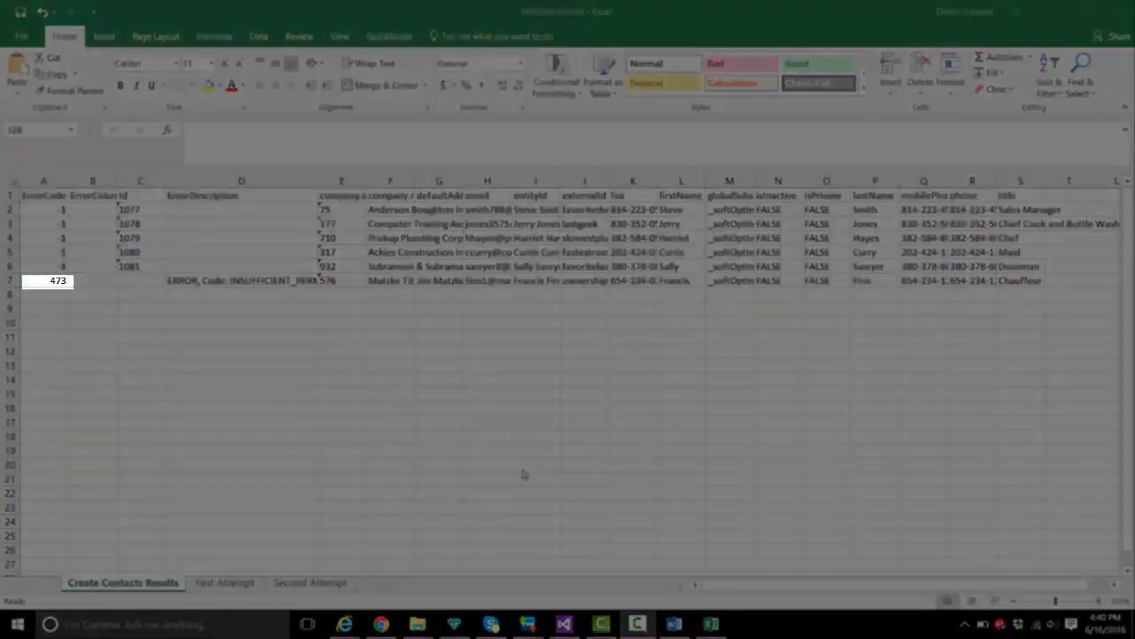
pyautogui.click(209, 285)
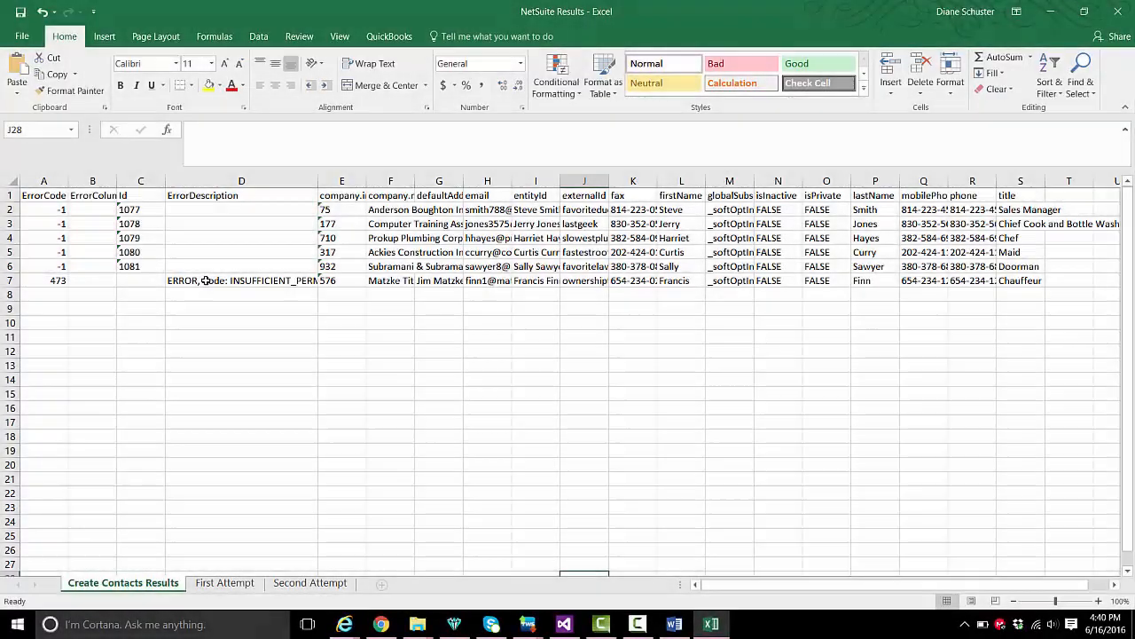
pyautogui.click(206, 282)
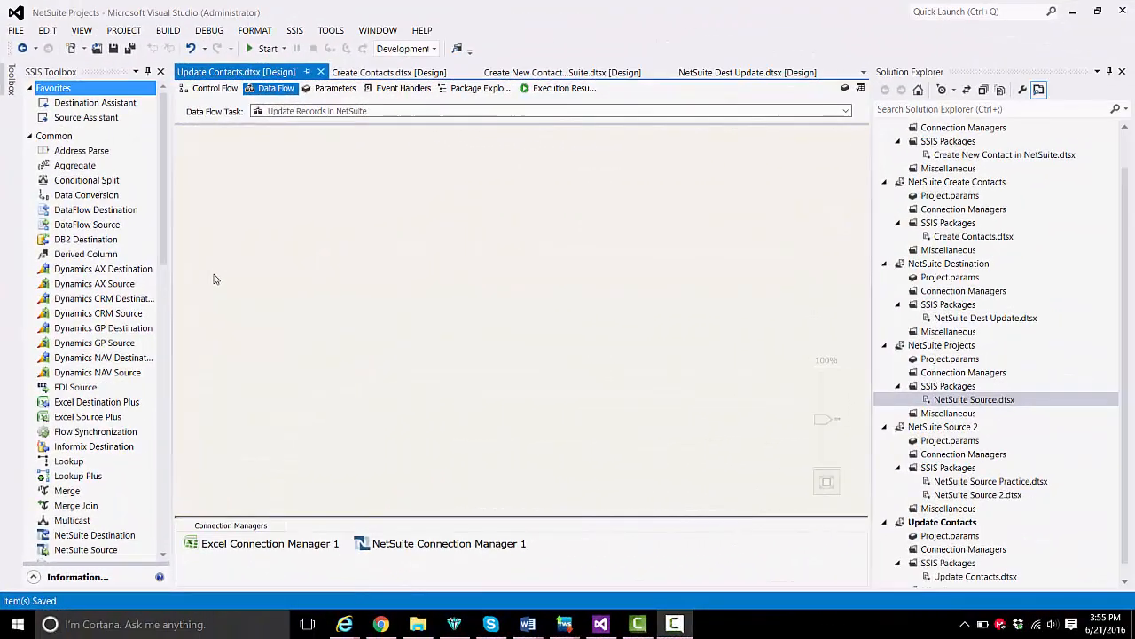
# Add an Excel Source Plus component to the data flow and rename it 'Source for Updates'
pyautogui.moveTo(75, 421); pyautogui.dragTo(225, 189)
pyautogui.click(256, 260)
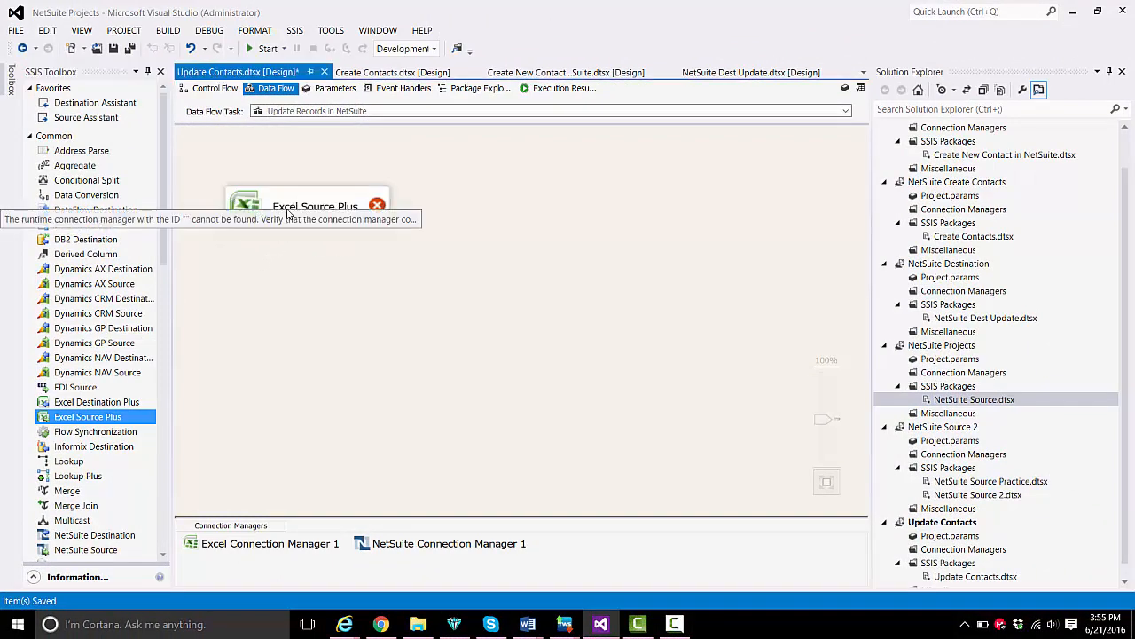
pyautogui.click(288, 213)
pyautogui.click(288, 213)
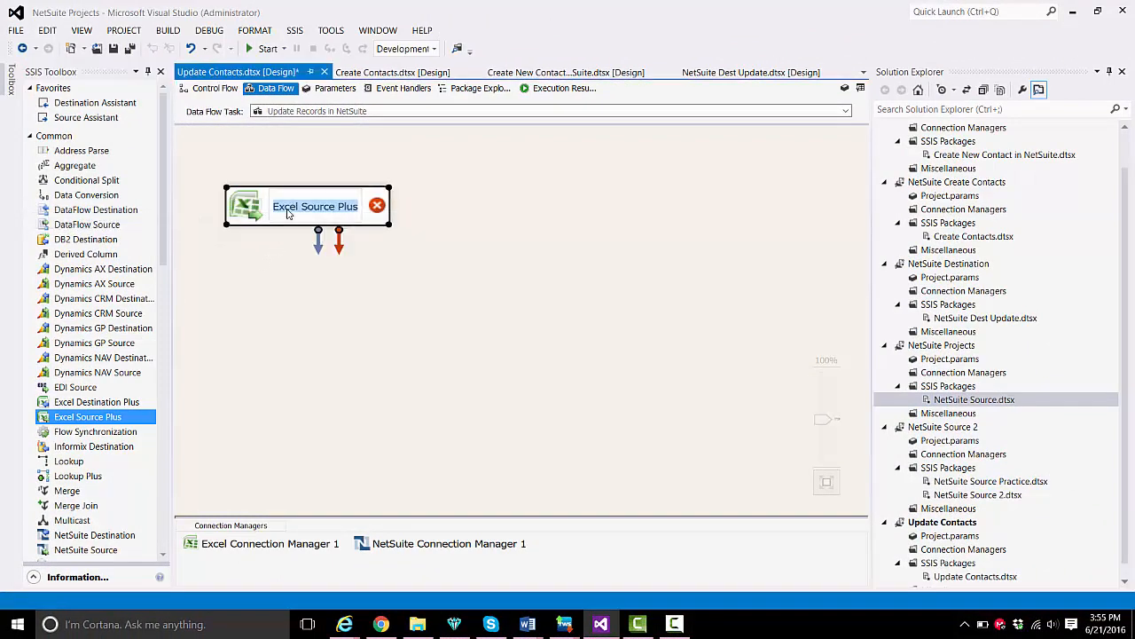
pyautogui.write('So')
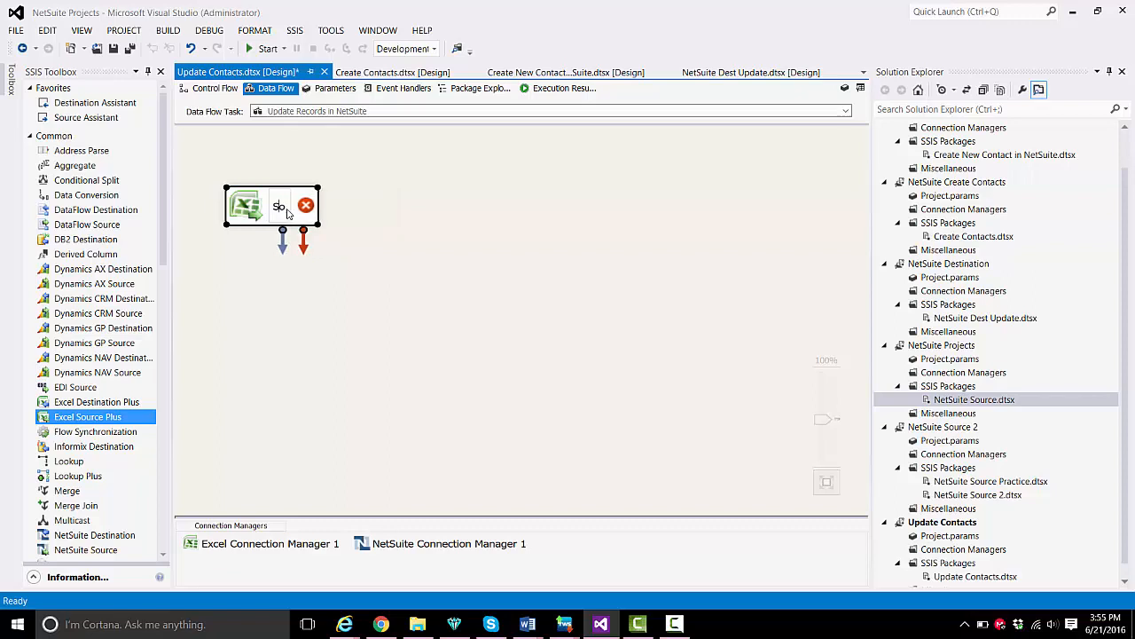
pyautogui.write('urce for Updates')
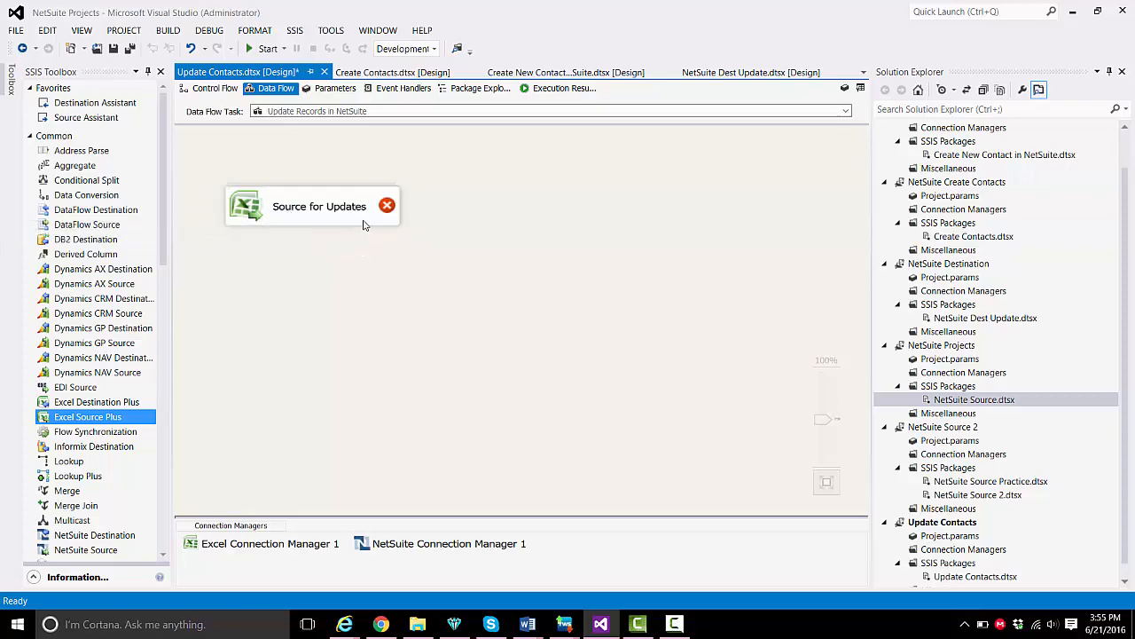
# Set Source for Updates to read the Update Contacts worksheet via Excel Connection Manager 1, checking its columns
pyautogui.doubleClick(363, 222)
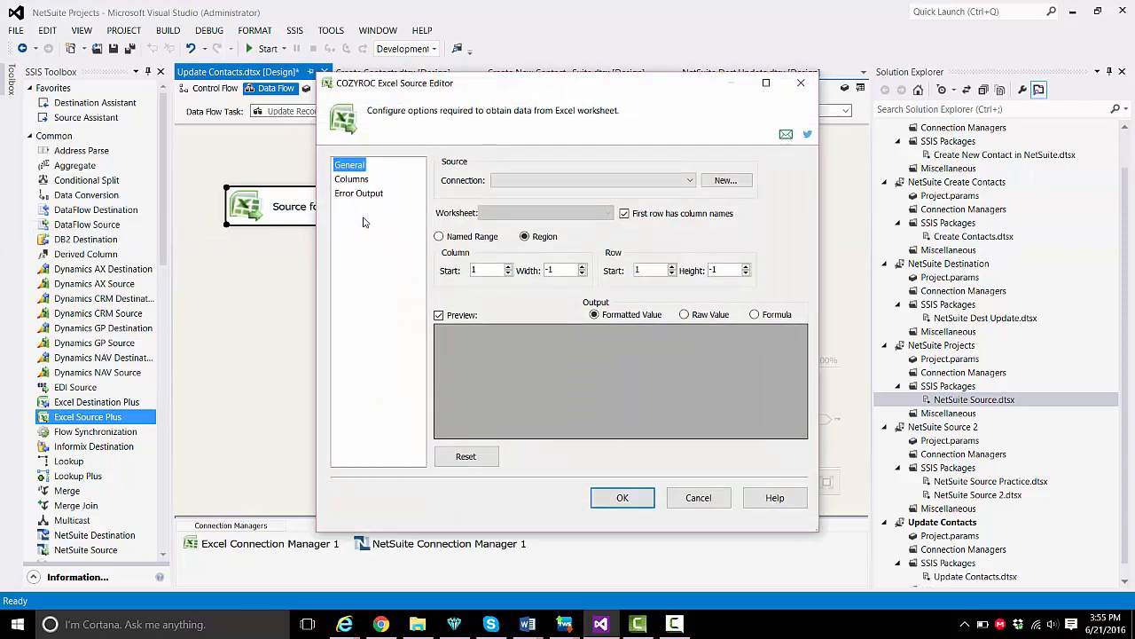
pyautogui.click(692, 181)
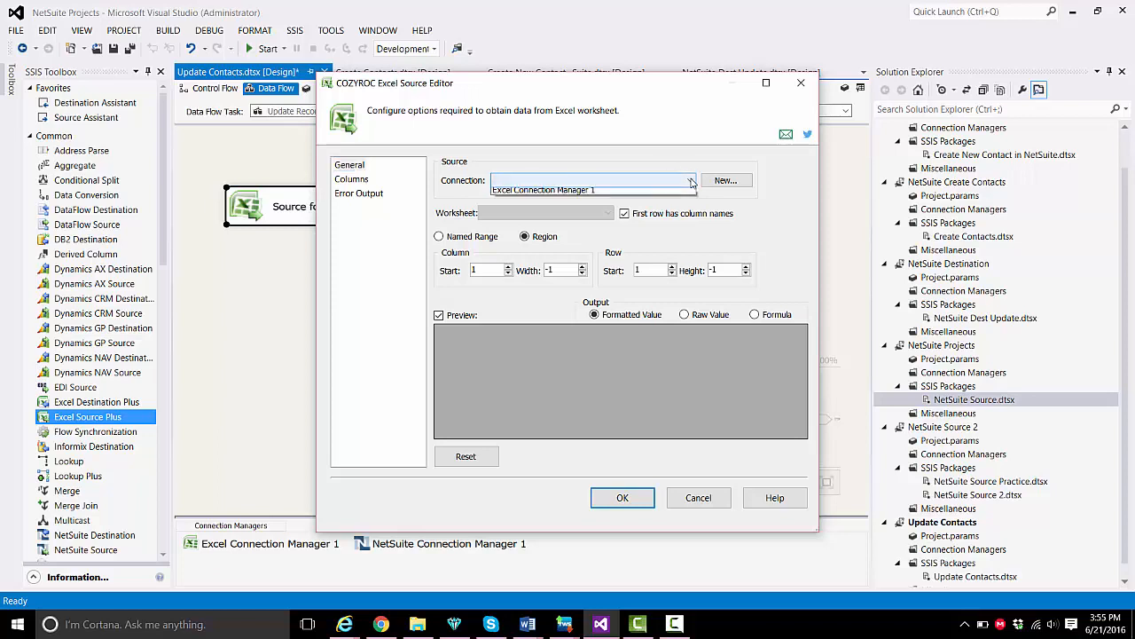
pyautogui.click(621, 189)
pyautogui.click(609, 213)
pyautogui.click(580, 229)
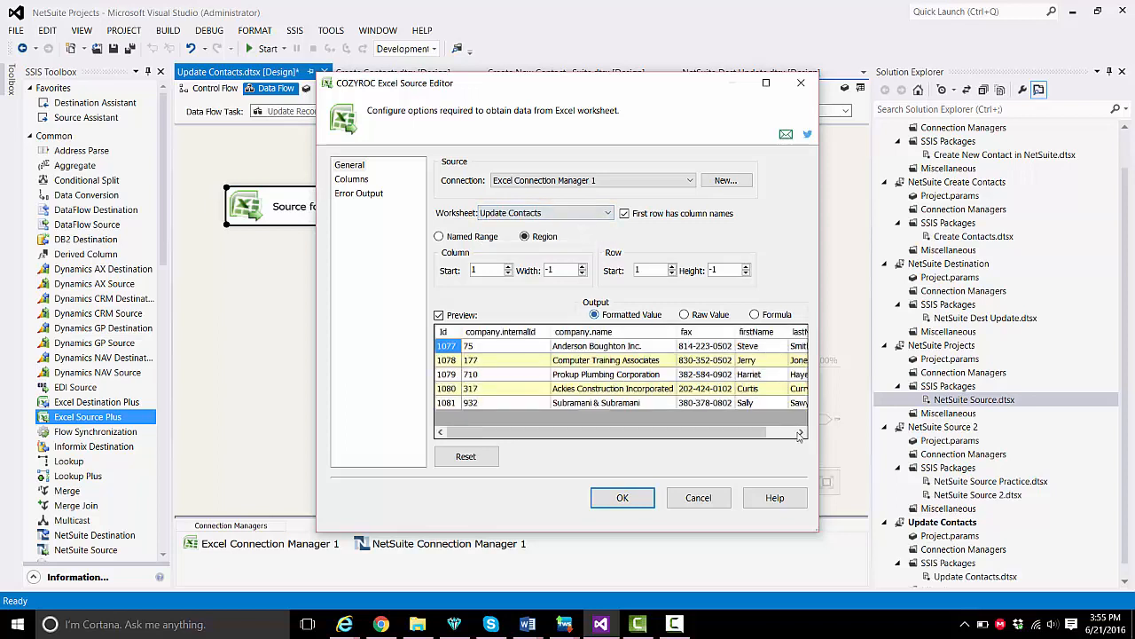
pyautogui.moveTo(816, 528); pyautogui.dragTo(913, 545)
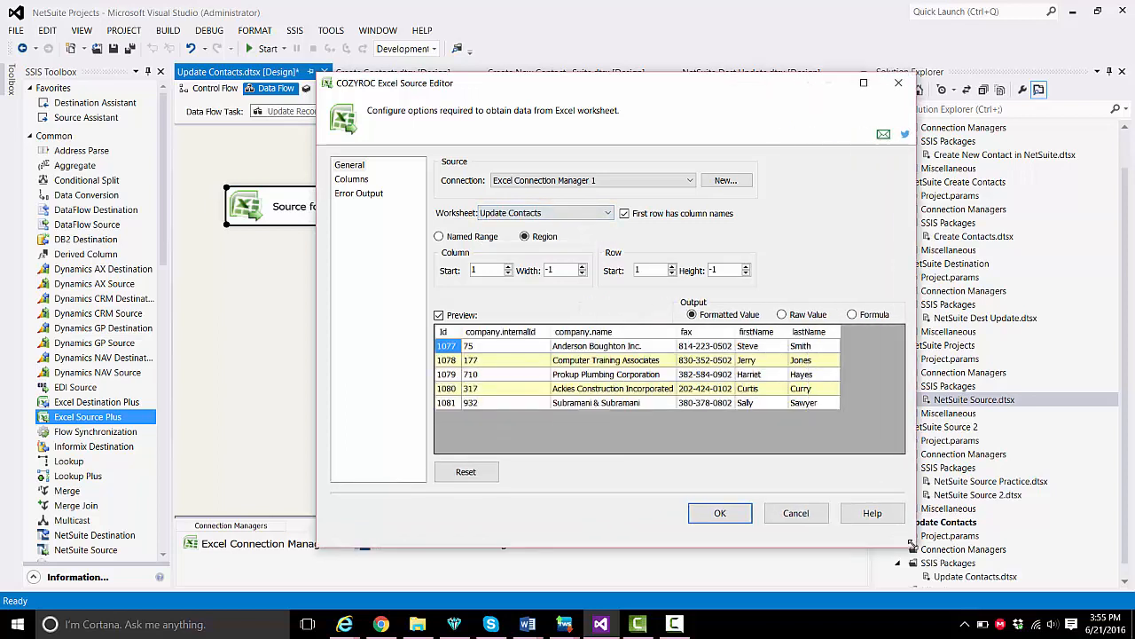
pyautogui.click(360, 181)
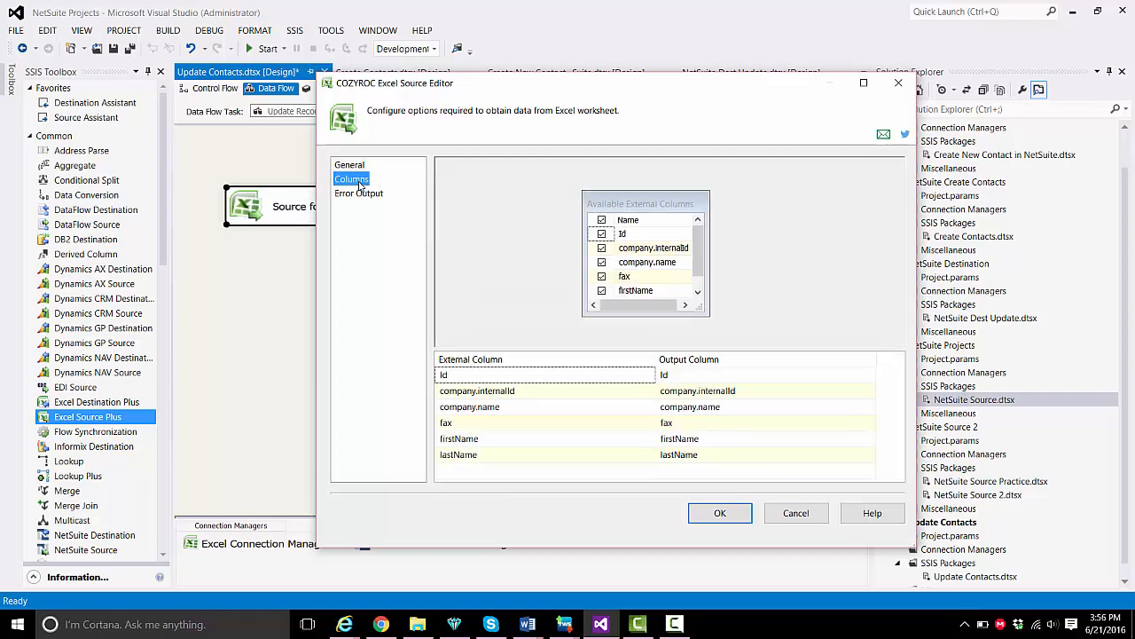
pyautogui.click(722, 515)
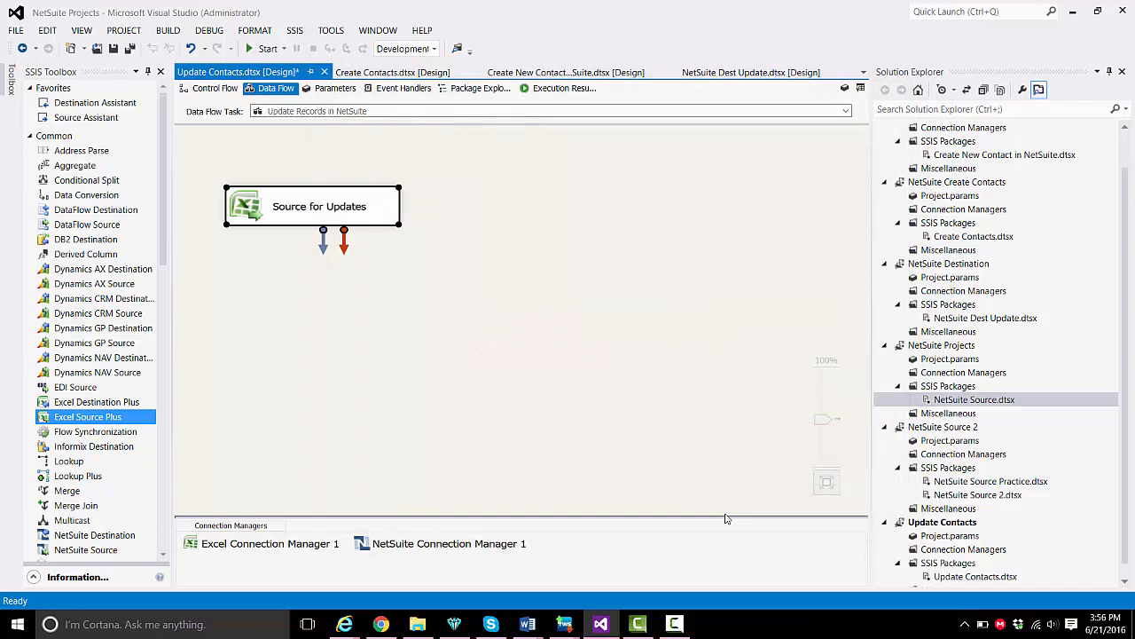
pyautogui.click(307, 352)
# Add a NetSuite Destination below the source and rename it 'Update Contacts in NetSuite'
pyautogui.moveTo(91, 537); pyautogui.dragTo(218, 257)
pyautogui.click(278, 277)
pyautogui.click(279, 277)
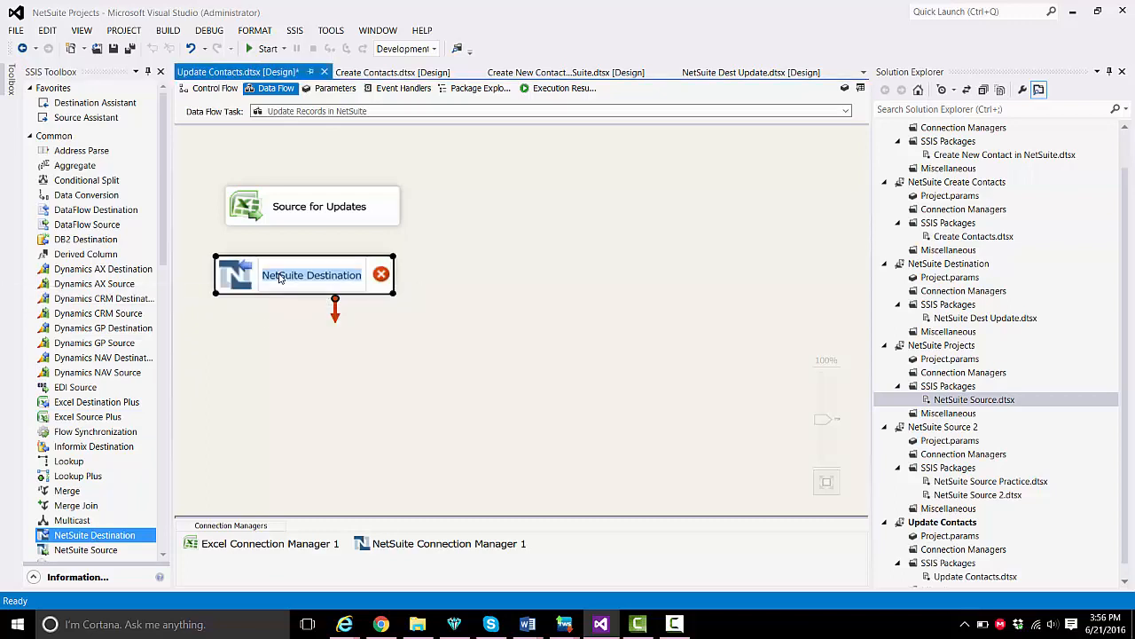
pyautogui.write('Up')
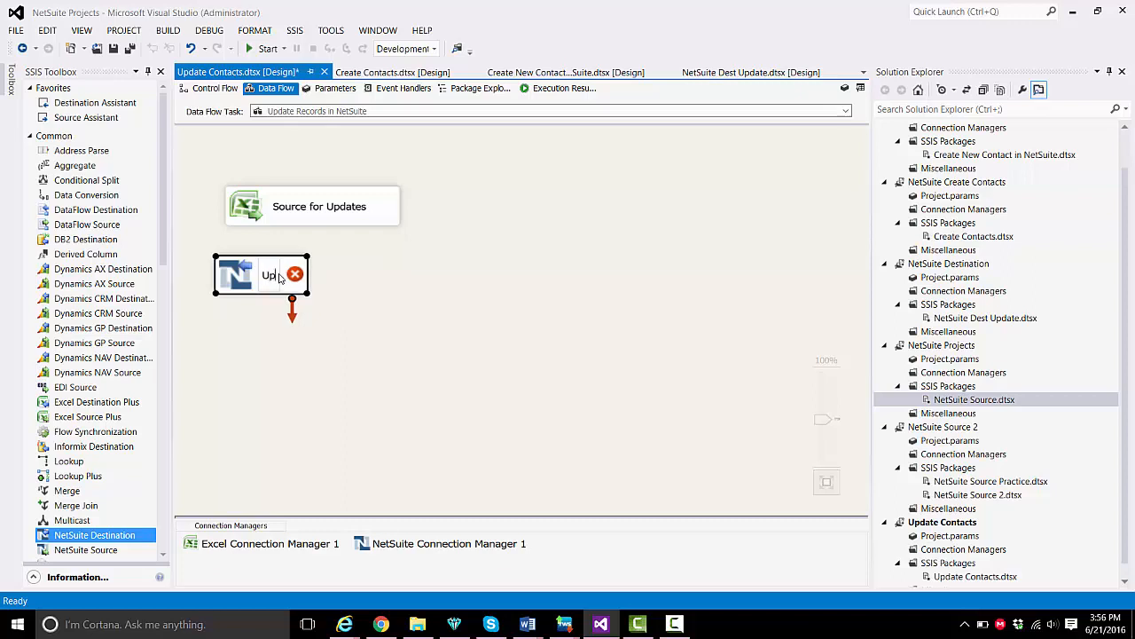
pyautogui.write('date Contacts')
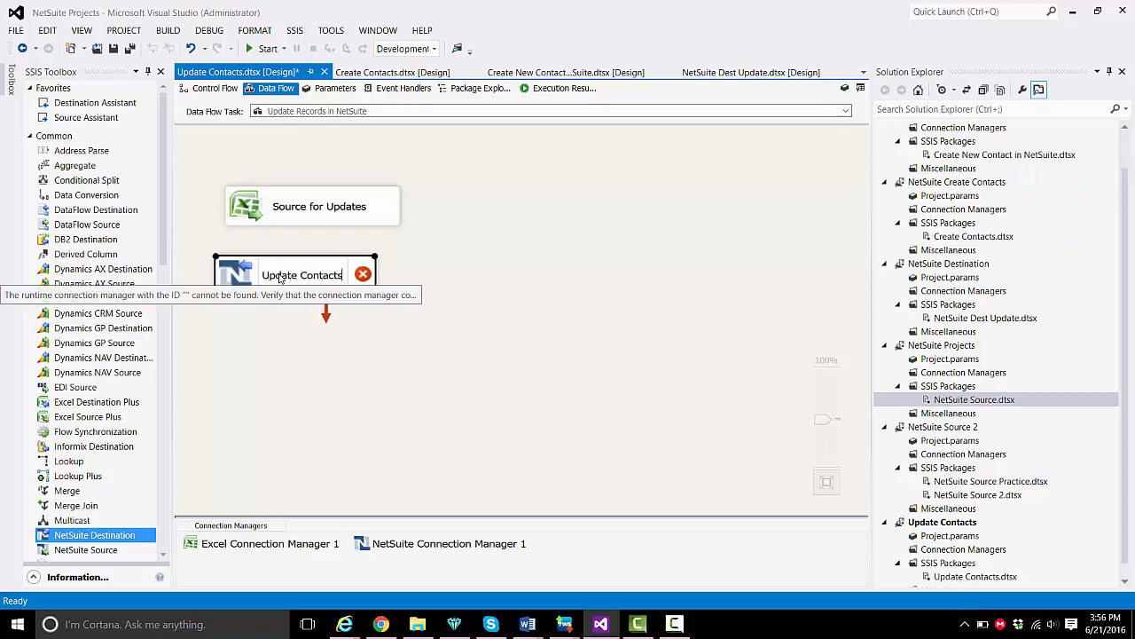
pyautogui.write(' in NetSuite')
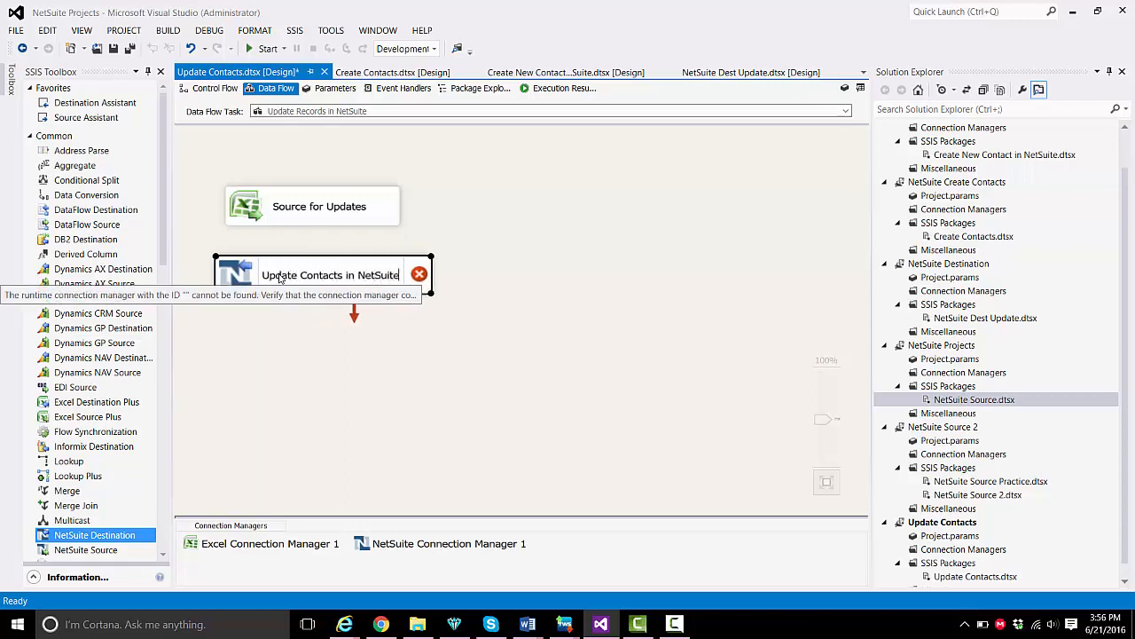
# Configure the destination with NetSuite Connection Manager 1, action Update, and object Contact
pyautogui.doubleClick(317, 273)
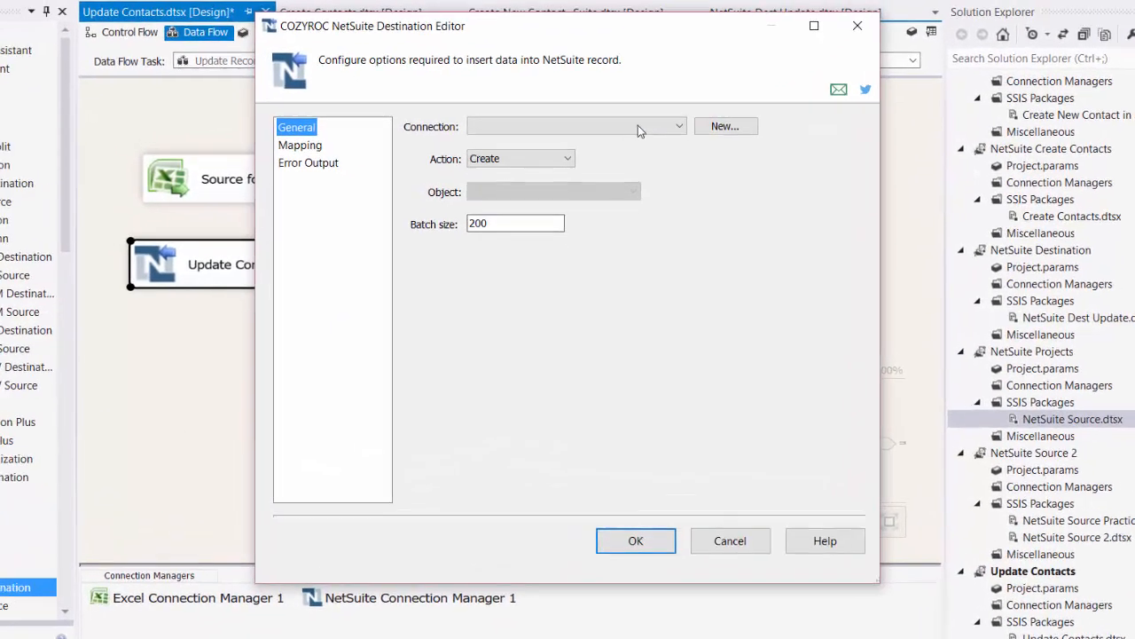
pyautogui.click(666, 151)
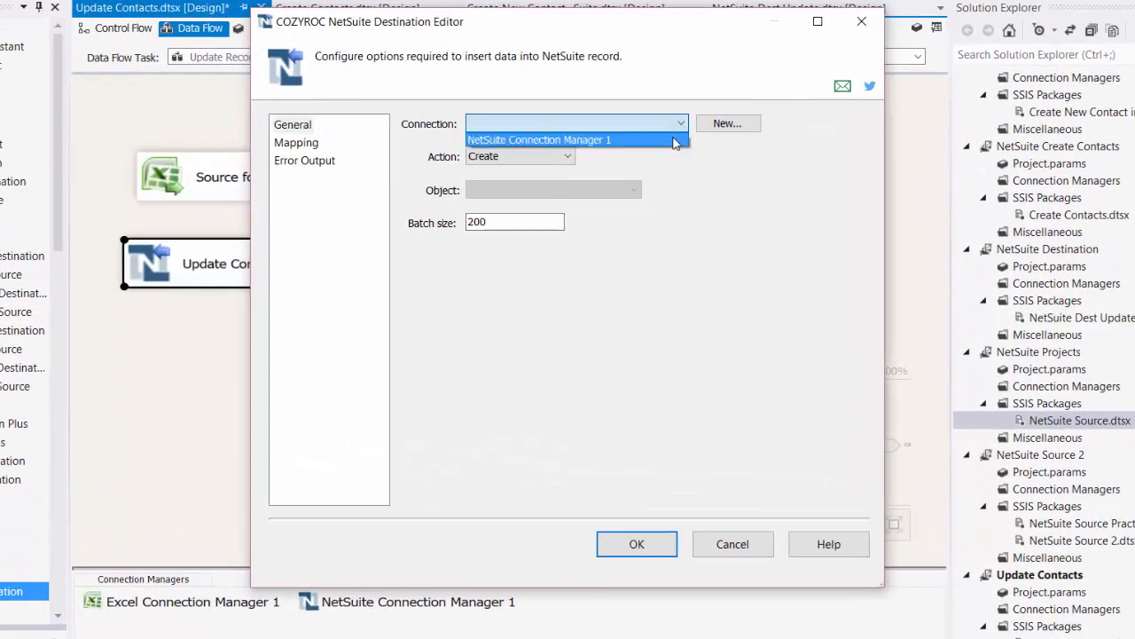
pyautogui.click(674, 141)
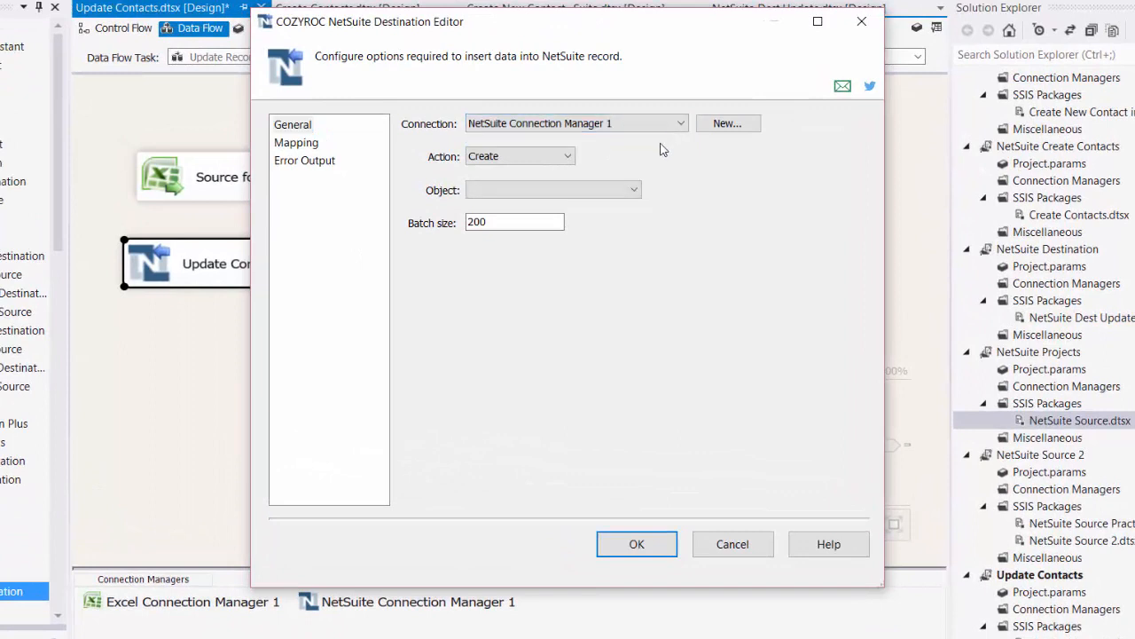
pyautogui.click(570, 157)
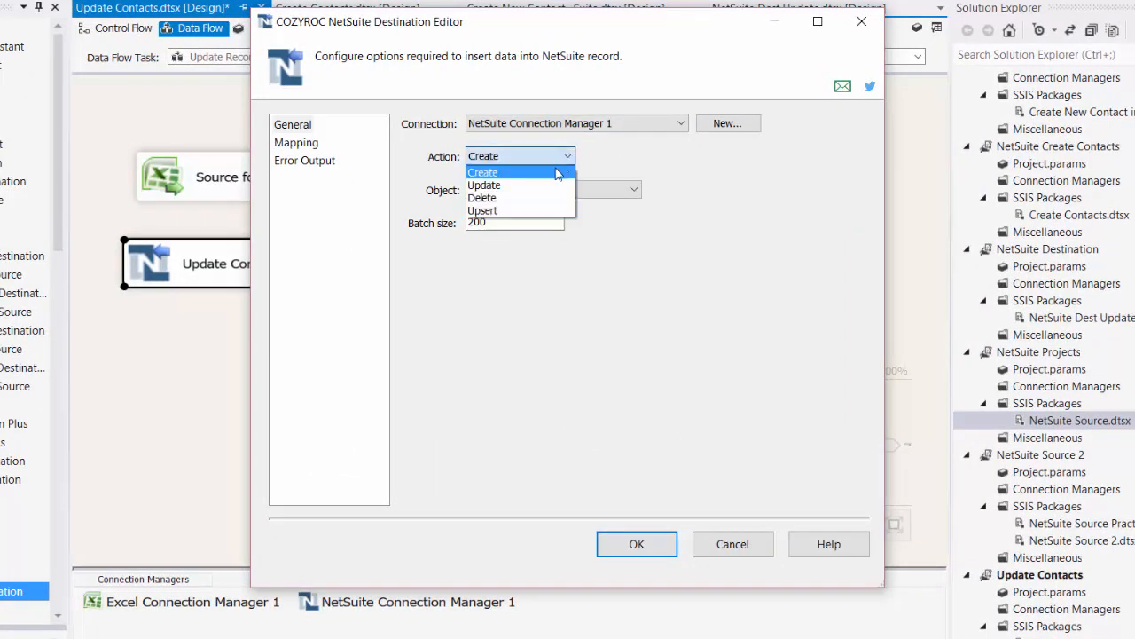
pyautogui.click(525, 184)
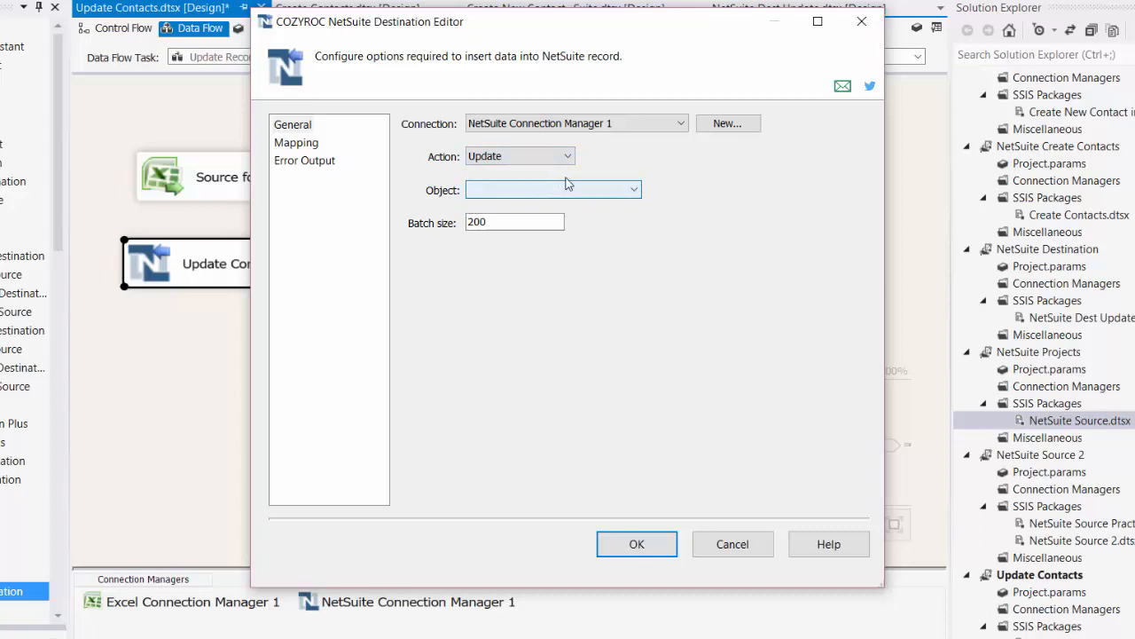
pyautogui.click(628, 191)
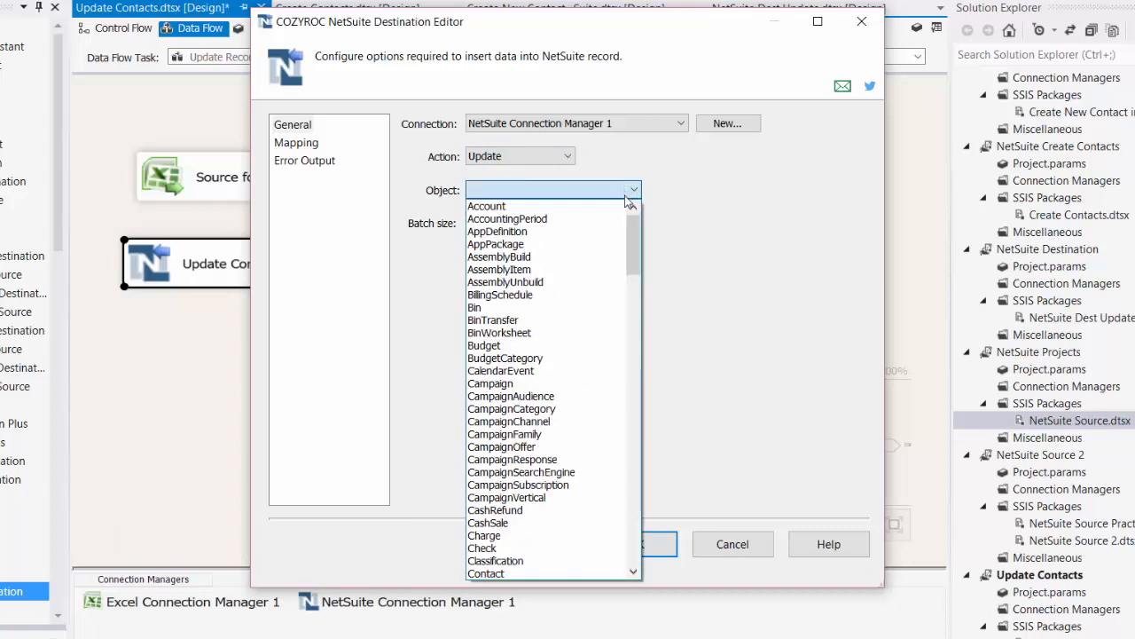
pyautogui.click(480, 574)
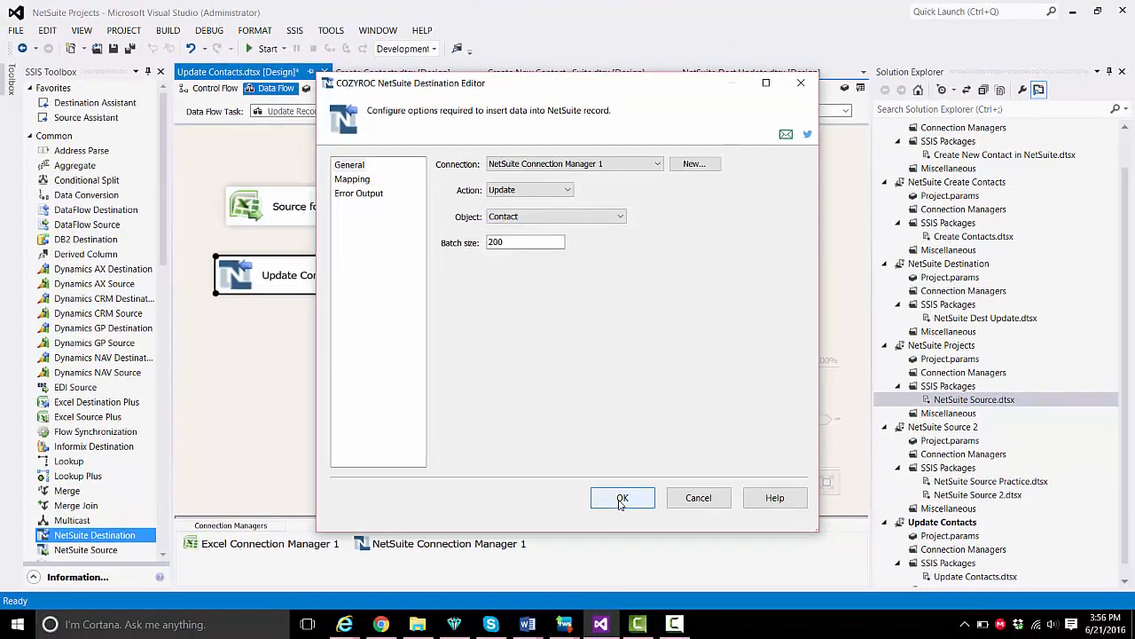
pyautogui.click(636, 544)
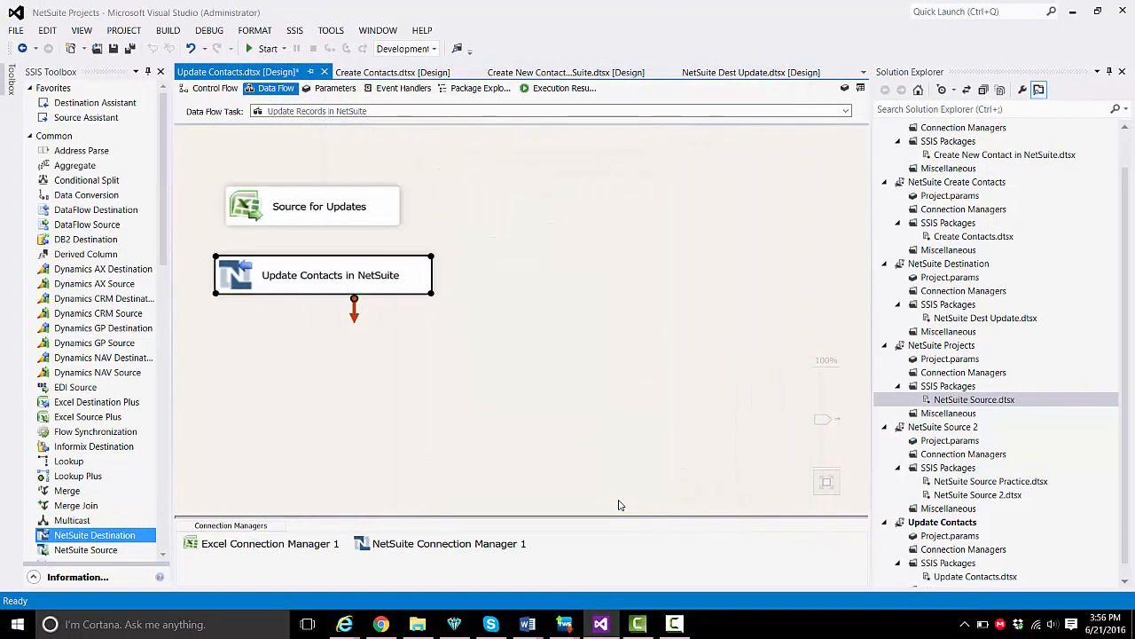
pyautogui.click(407, 345)
# Link Source for Updates' output to the destination's Contact input
pyautogui.click(327, 222)
pyautogui.moveTo(326, 224); pyautogui.dragTo(328, 276)
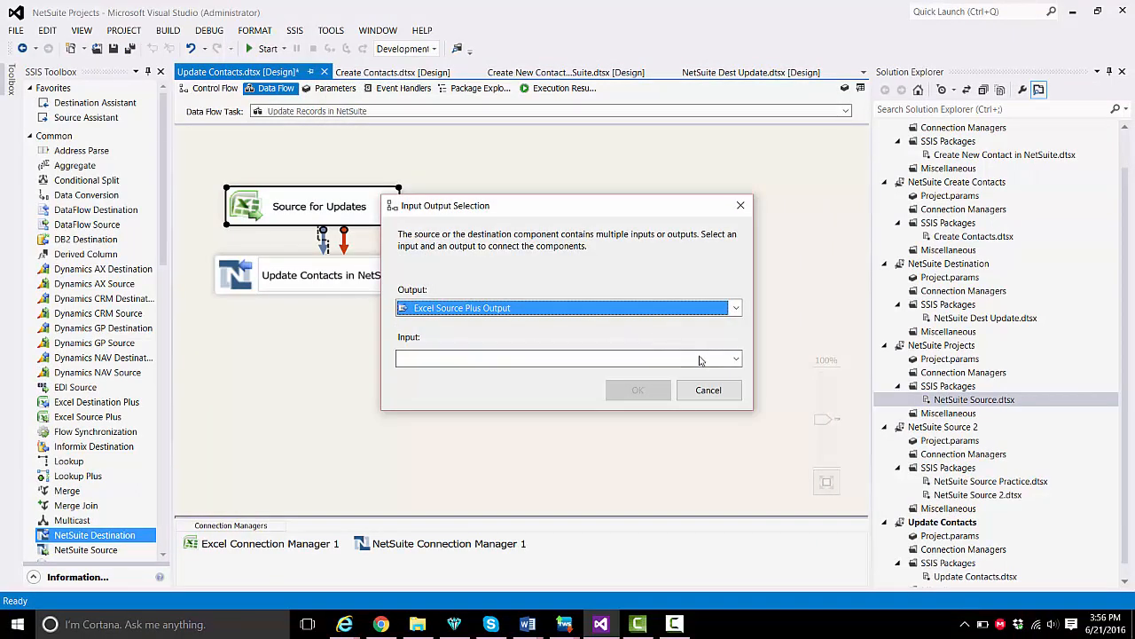
pyautogui.click(736, 359)
pyautogui.click(736, 359)
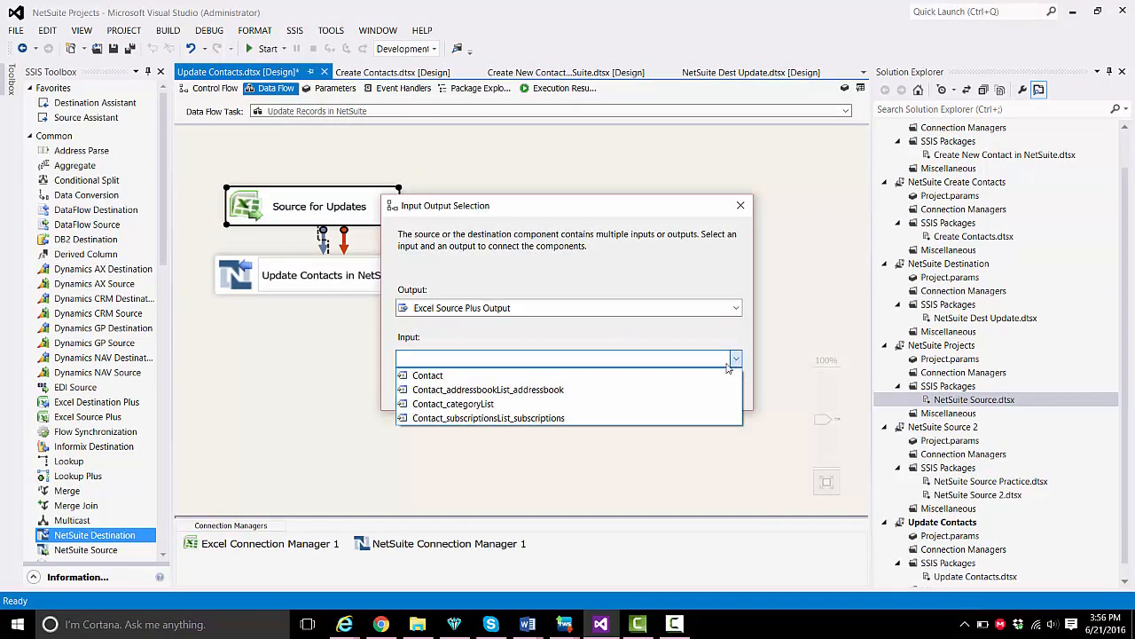
pyautogui.click(708, 373)
pyautogui.click(642, 391)
pyautogui.click(400, 337)
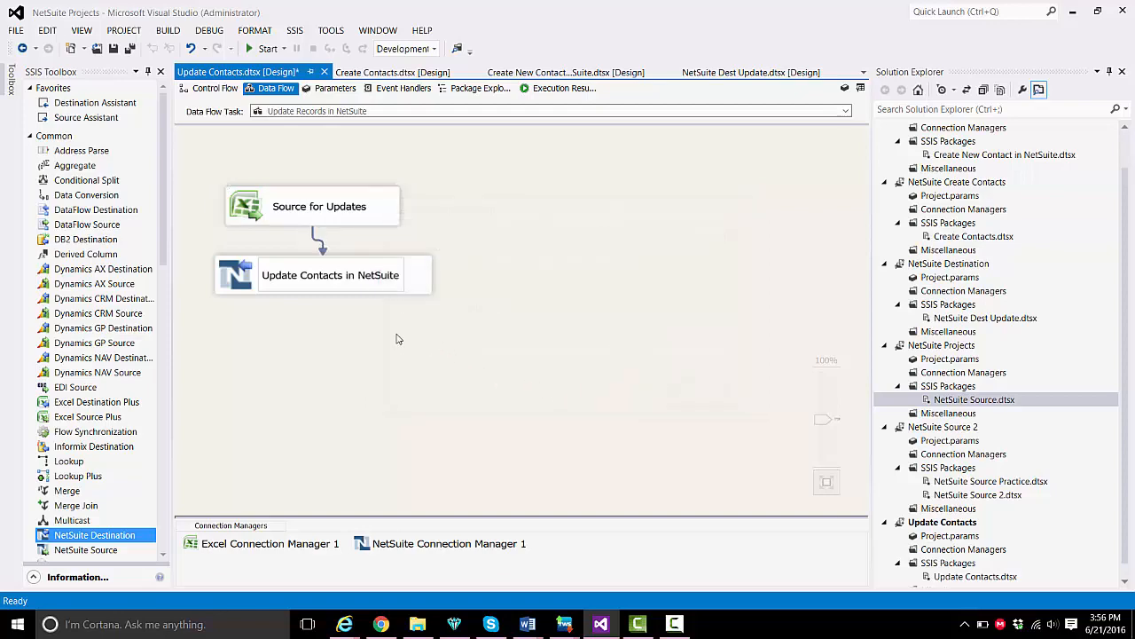
# In the destination's Mapping page, map the Id input column to internalId and accept
pyautogui.doubleClick(413, 283)
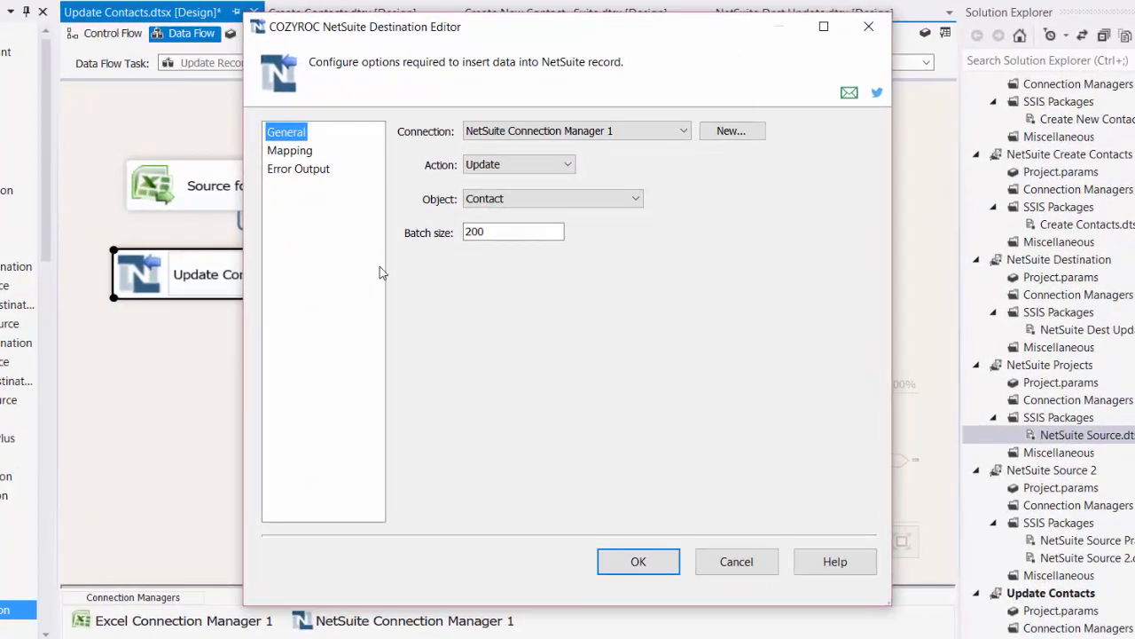
pyautogui.click(300, 153)
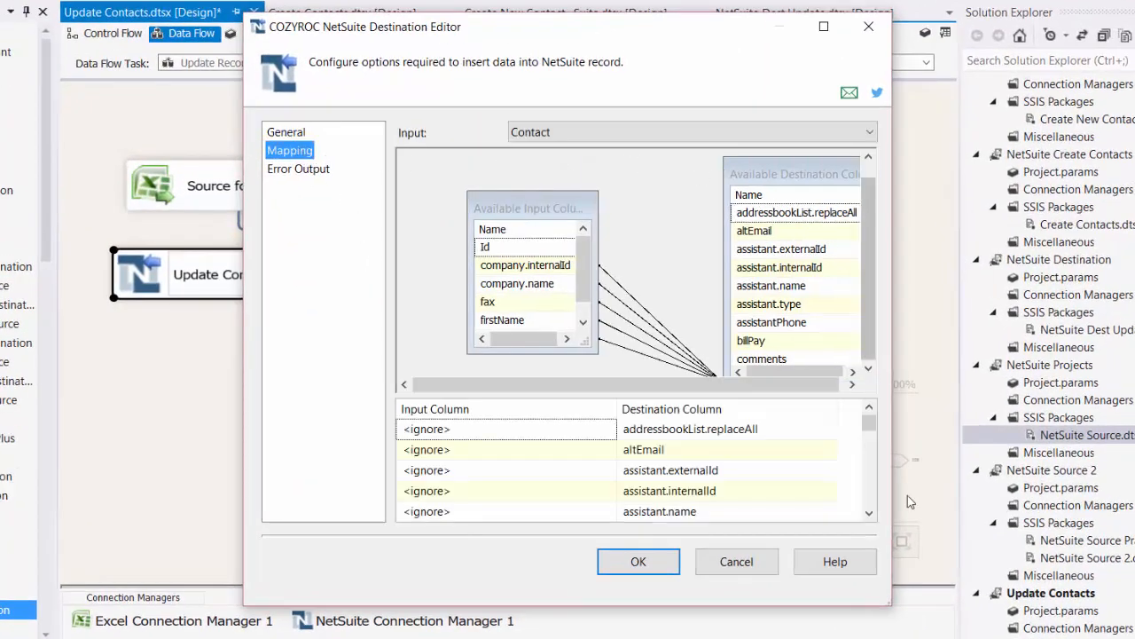
pyautogui.moveTo(894, 606); pyautogui.dragTo(977, 621)
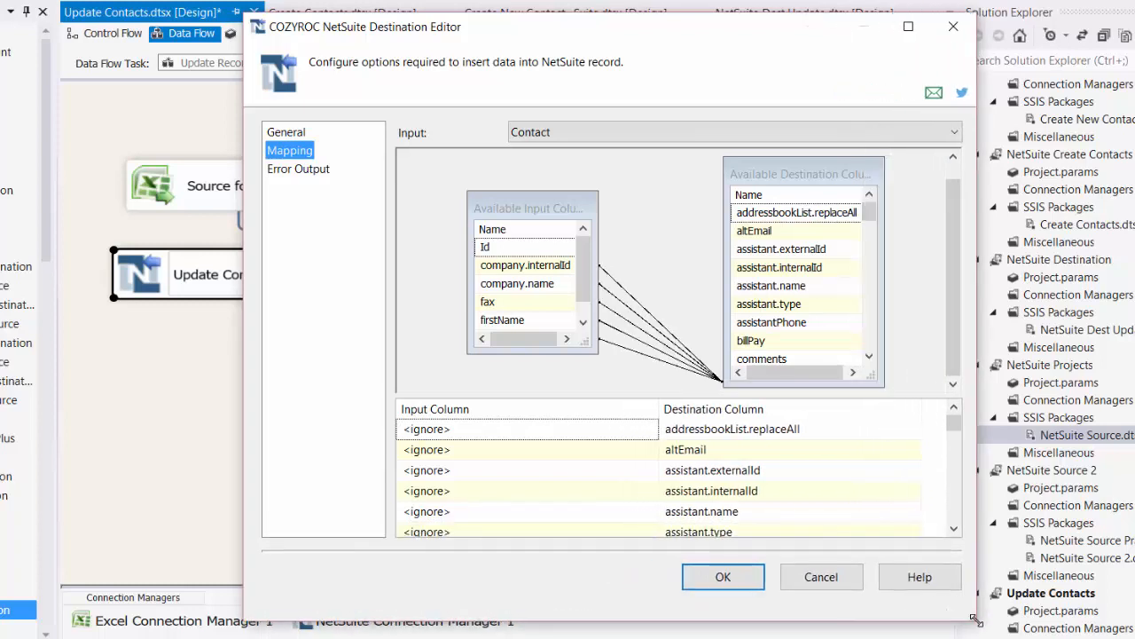
pyautogui.moveTo(882, 383); pyautogui.dragTo(900, 392)
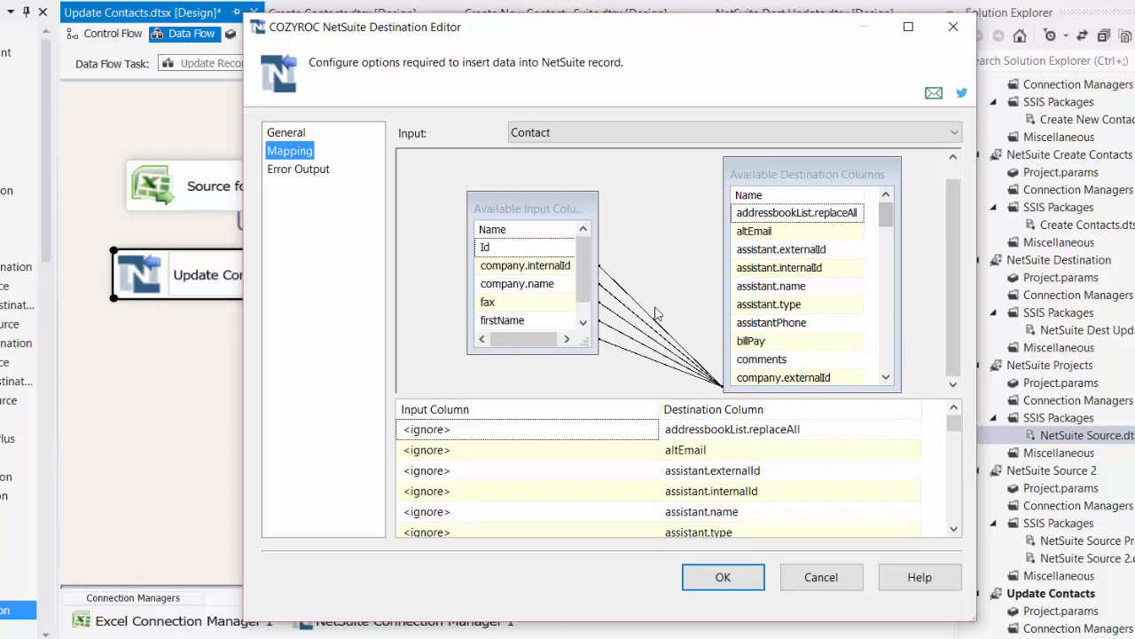
pyautogui.scroll(-10, 796, 287)
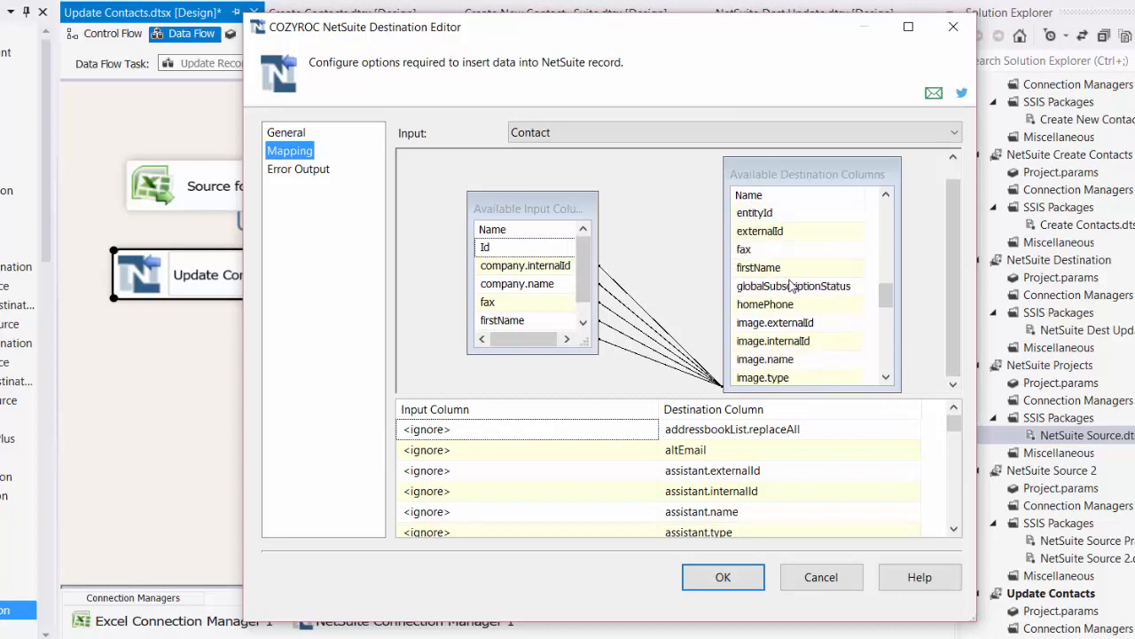
pyautogui.scroll(-2, 792, 286)
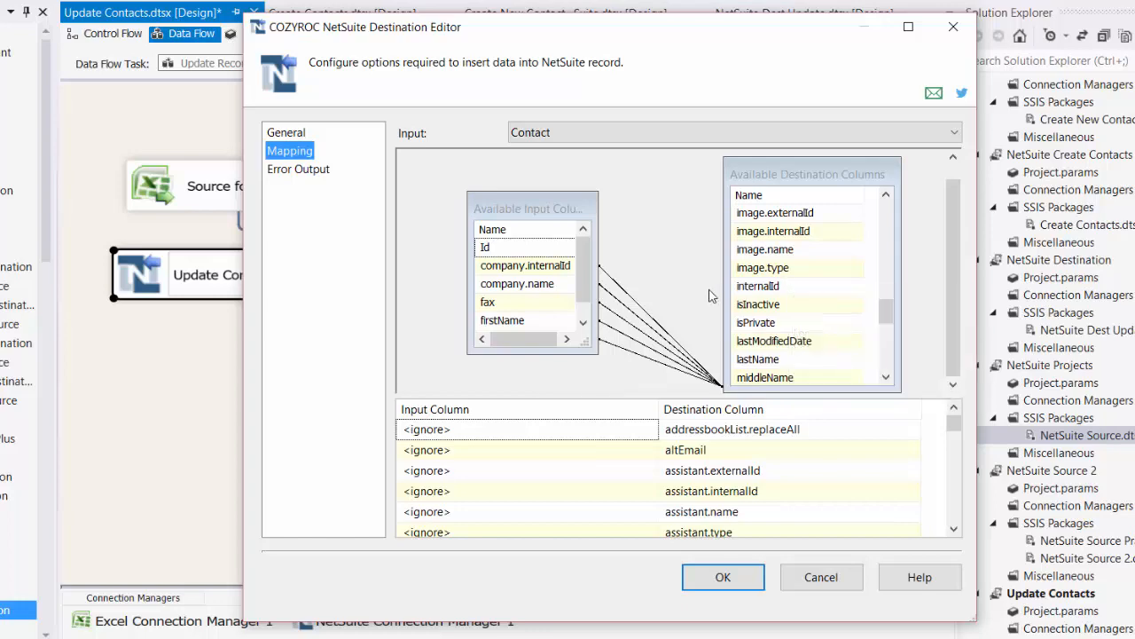
pyautogui.click(568, 249)
pyautogui.moveTo(568, 250); pyautogui.dragTo(744, 293)
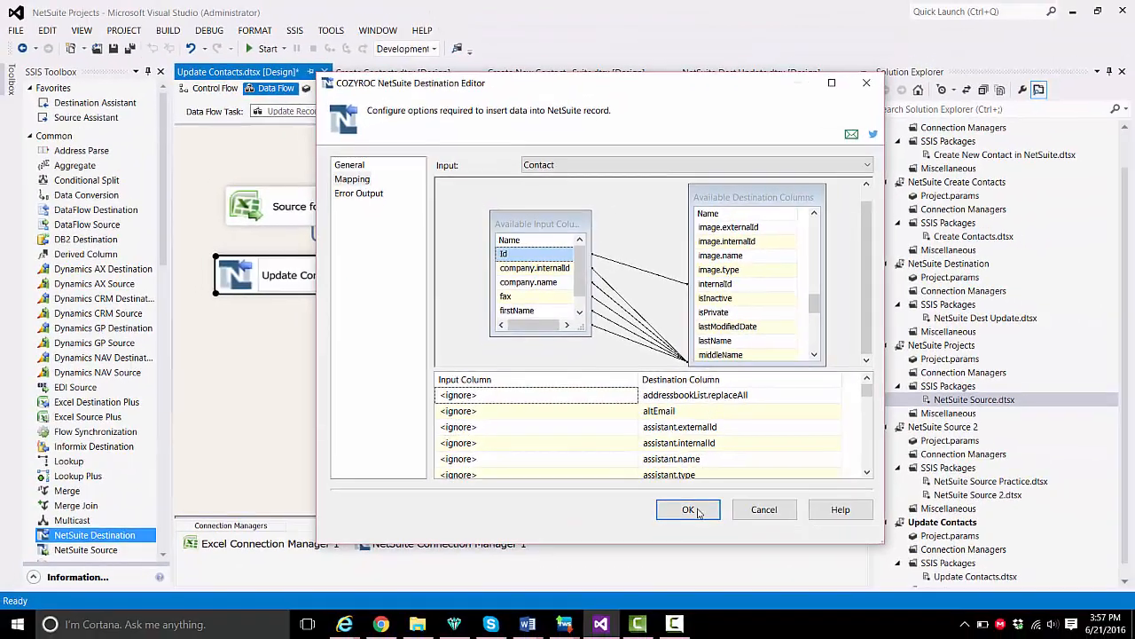
pyautogui.click(698, 512)
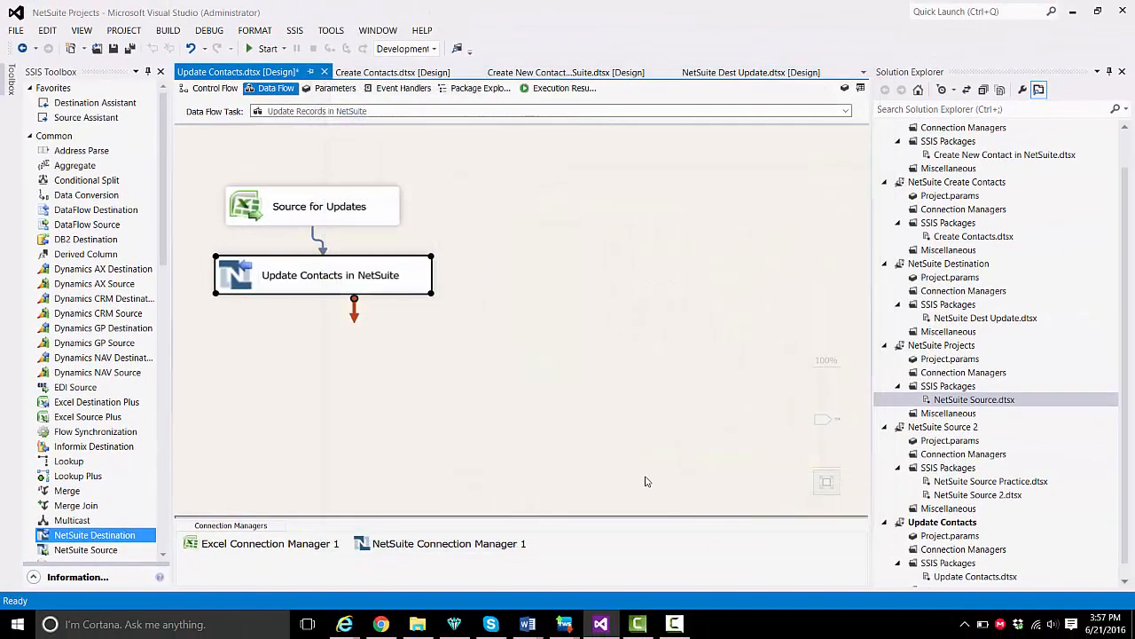
pyautogui.click(383, 389)
# Save all, run the Update Contacts package until it writes 5 rows to NetSuite, then stop debugging
pyautogui.click(130, 49)
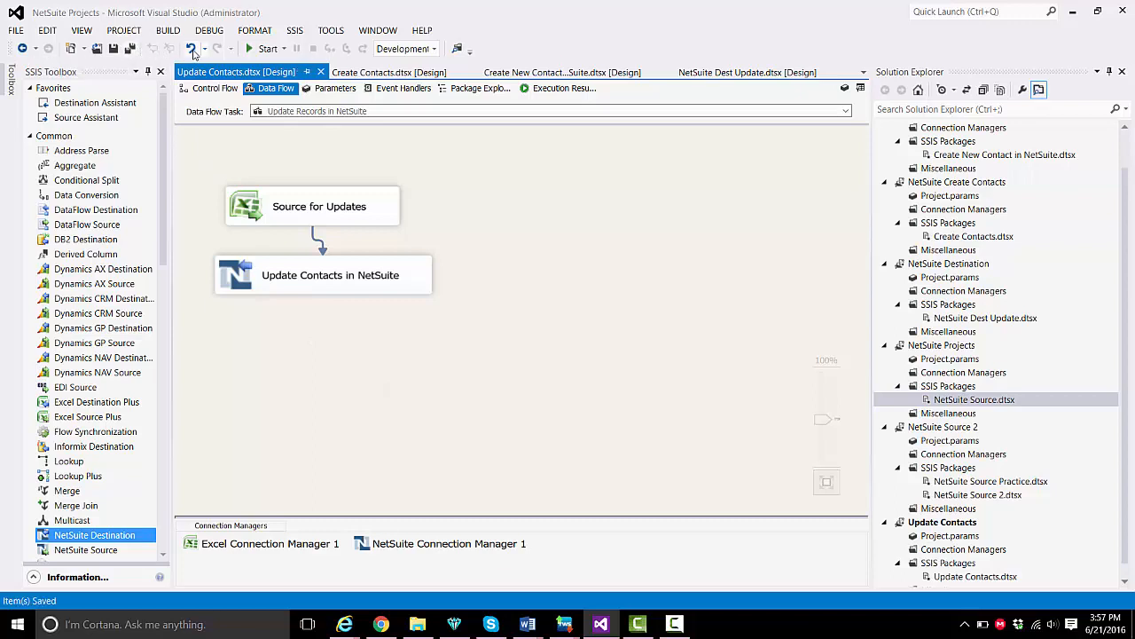
pyautogui.click(255, 49)
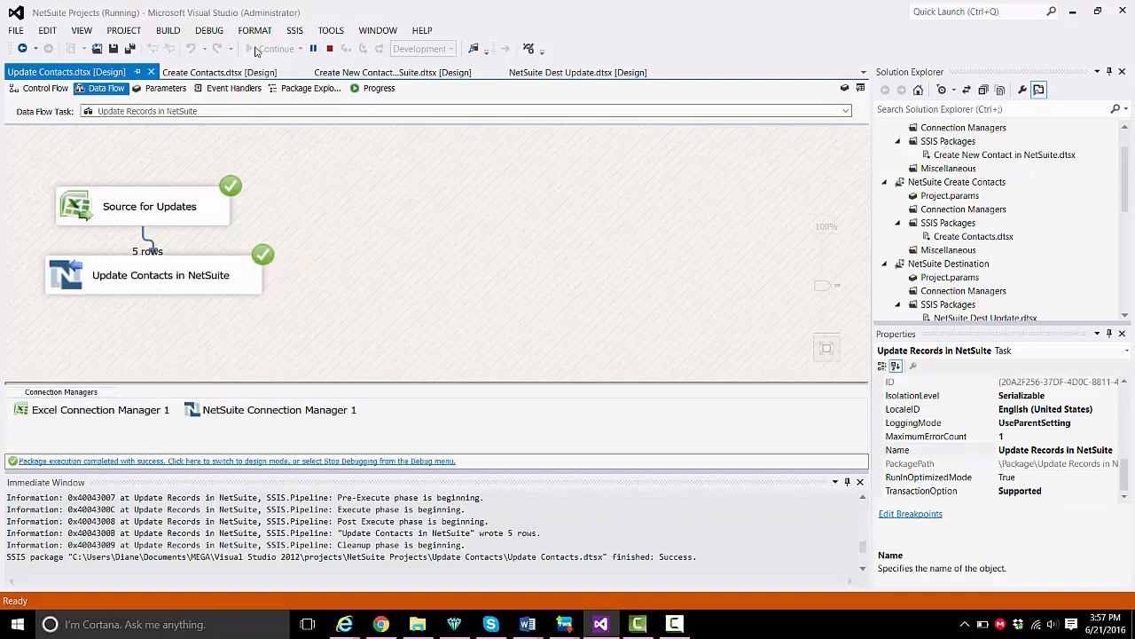
pyautogui.click(328, 49)
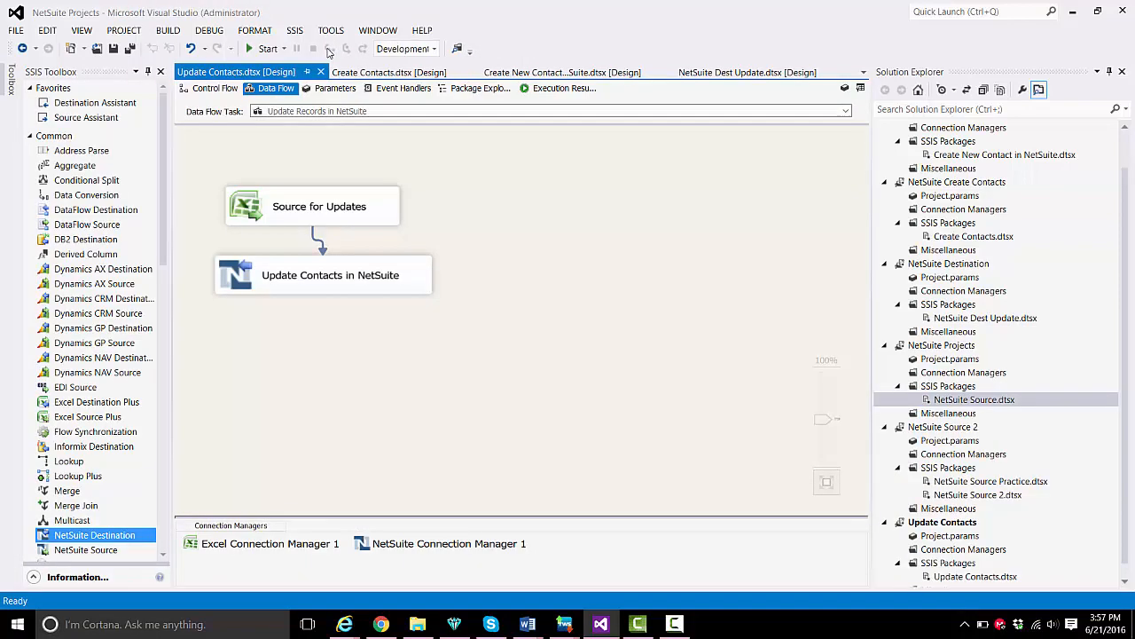